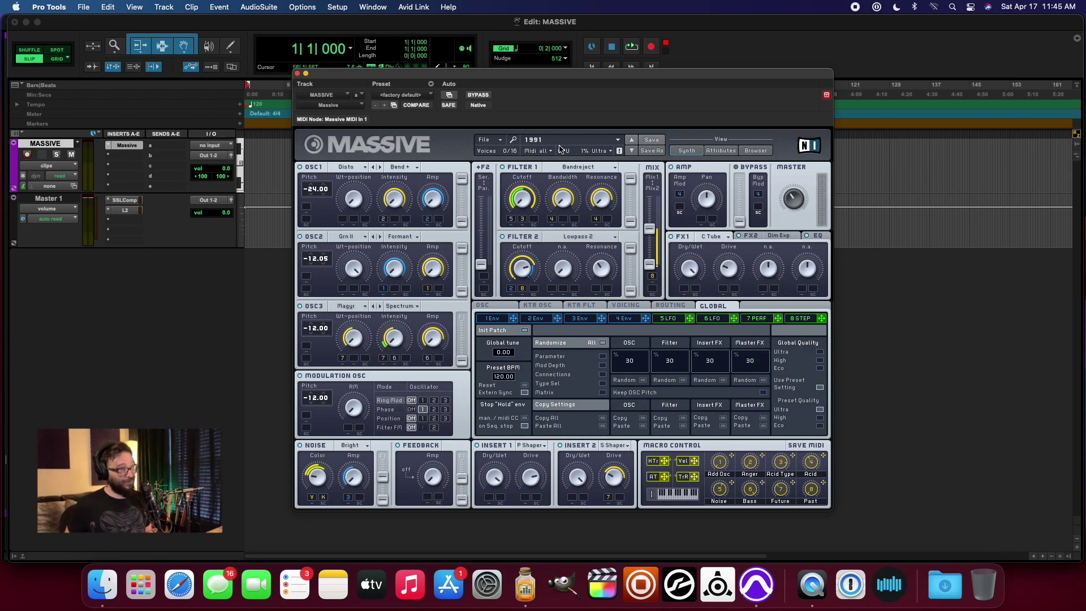
# - Load the 3 Silver Lines preset in Massive and set the sound quality to Global-Ultra
pyautogui.click(560, 142)
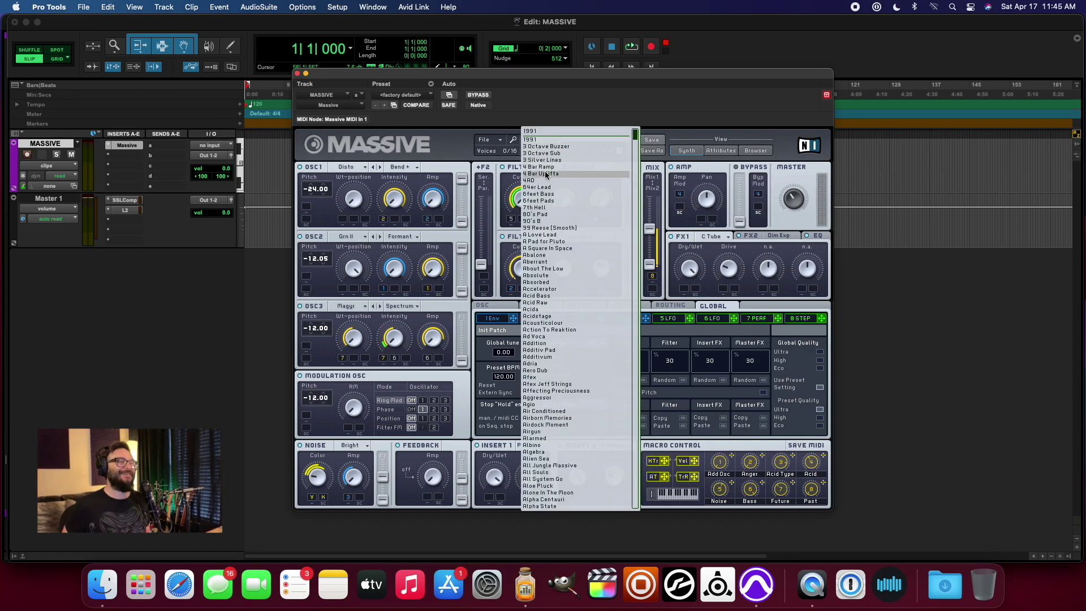
pyautogui.click(556, 158)
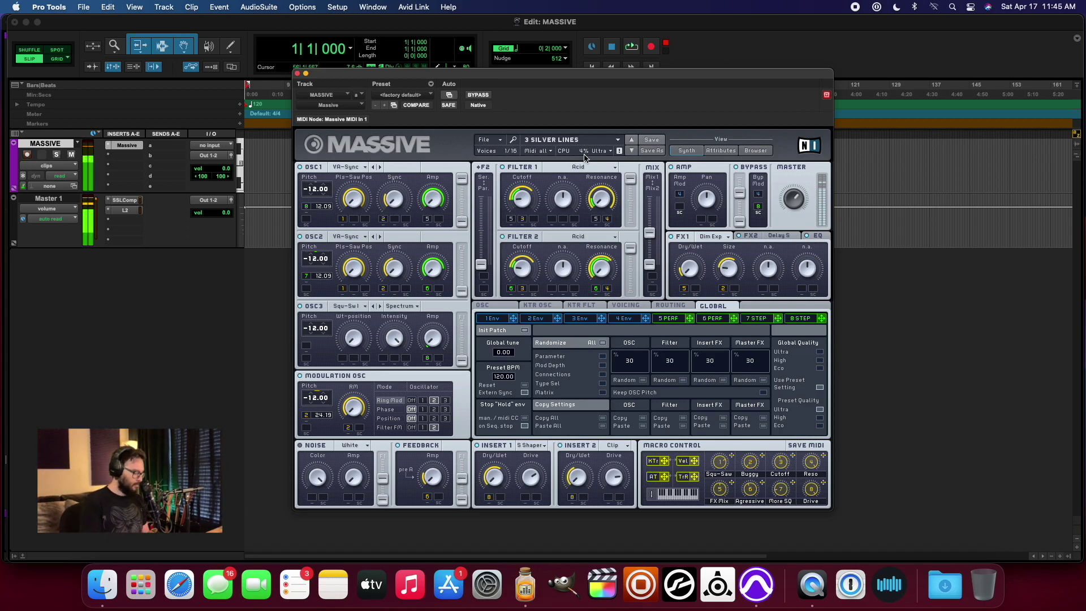
pyautogui.click(603, 152)
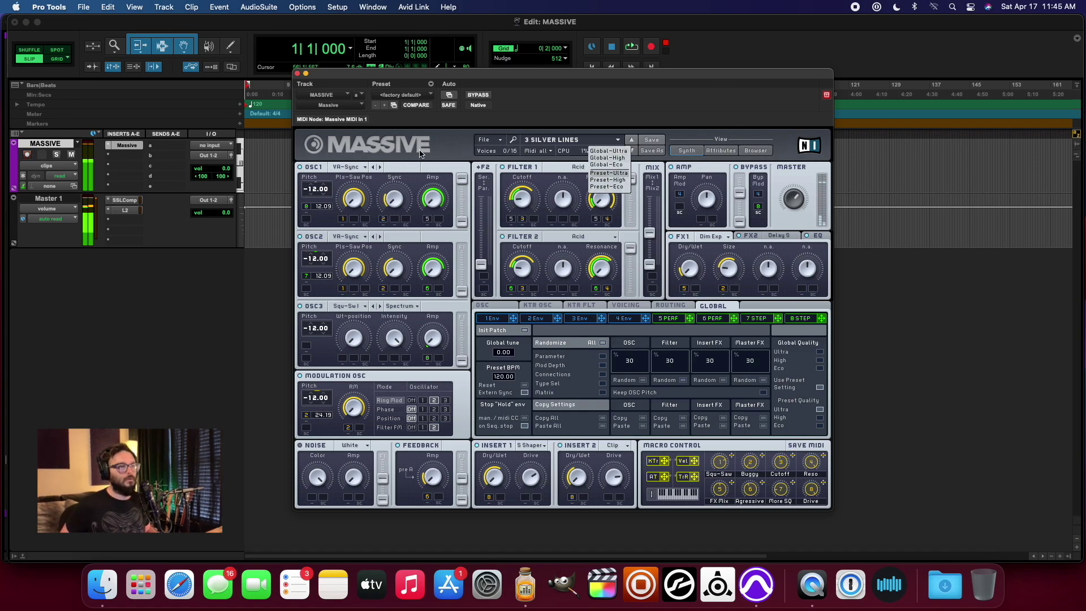
pyautogui.click(600, 151)
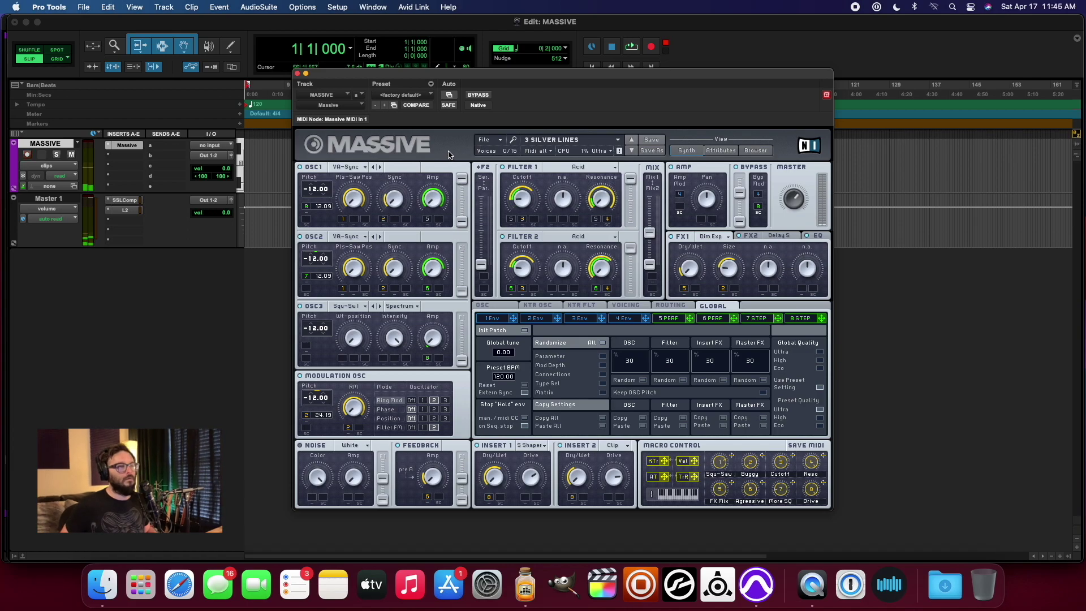
pyautogui.click(600, 152)
pyautogui.click(608, 175)
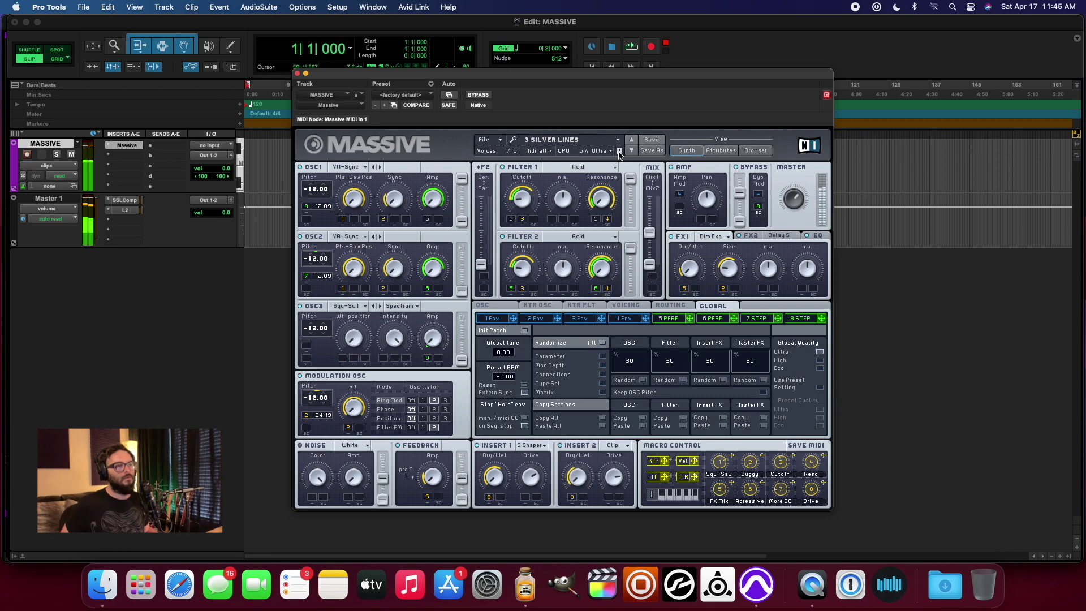
pyautogui.click(619, 154)
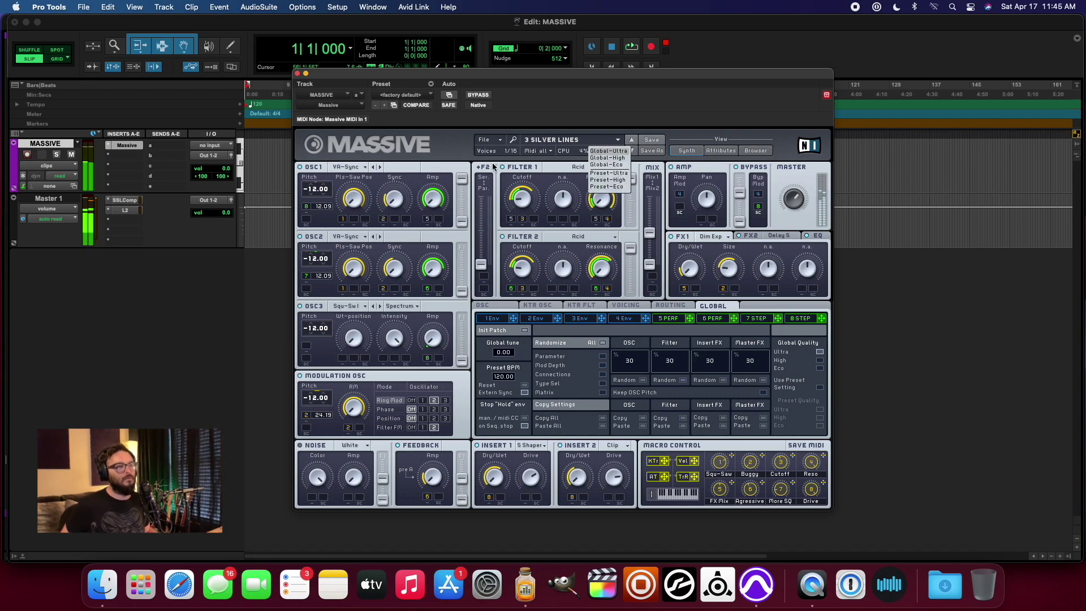
pyautogui.click(462, 143)
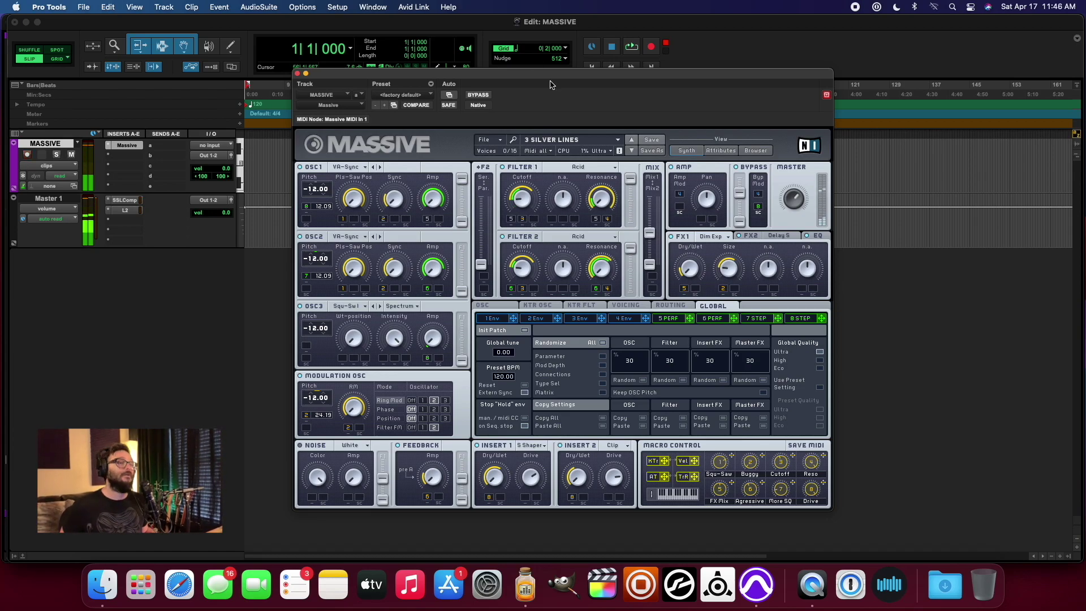
# - Audition the 90's B preset, and replace it with the 6Feet Bass preset
pyautogui.click(558, 141)
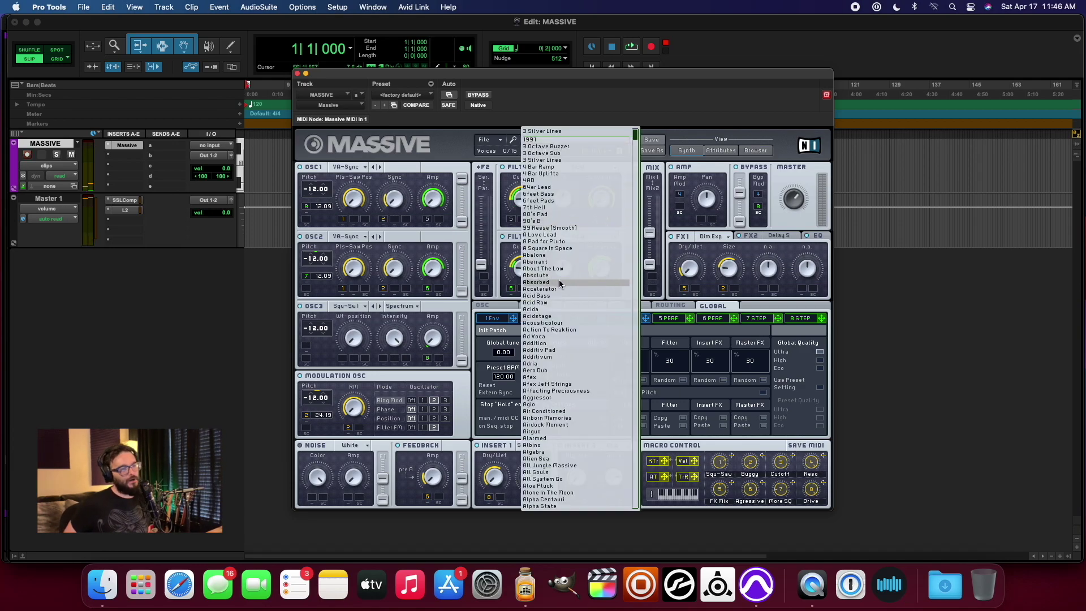
pyautogui.click(545, 222)
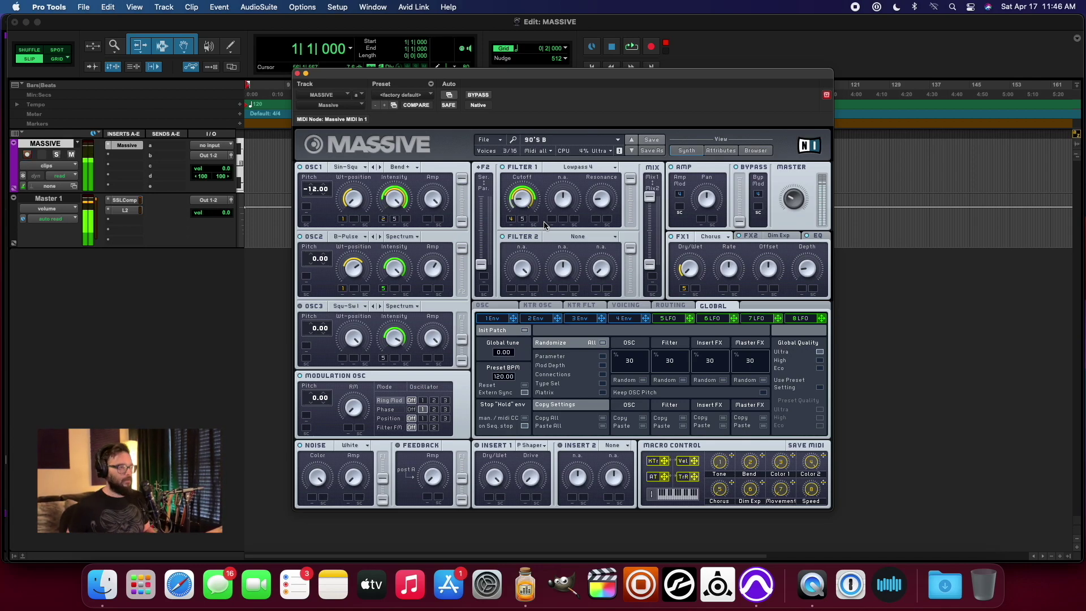
pyautogui.click(569, 141)
pyautogui.click(565, 194)
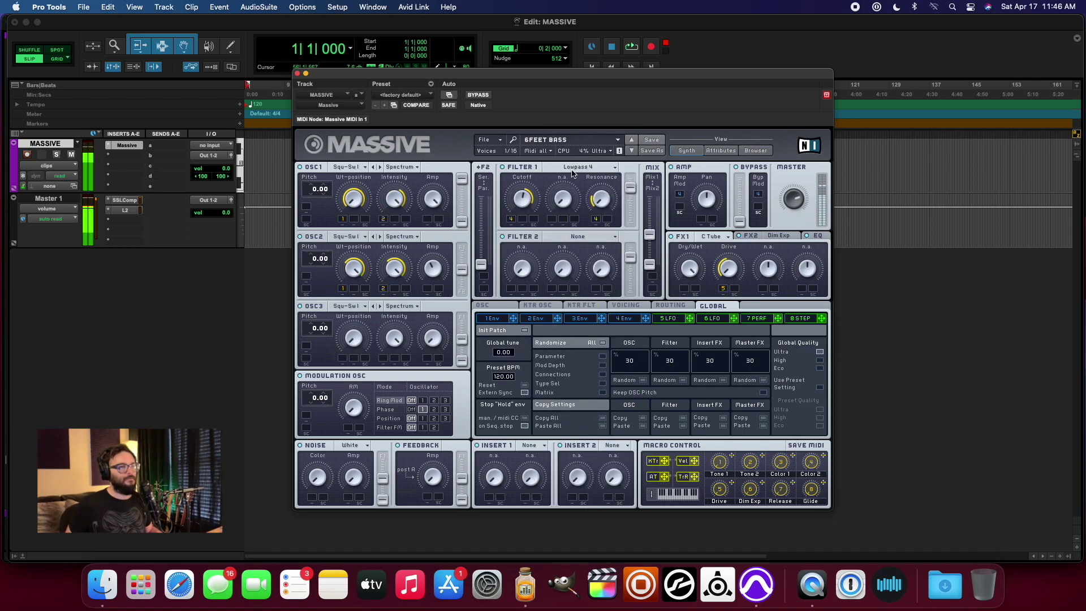
# - Load the Dubbeldutch preset from the D section of the preset list
pyautogui.click(567, 141)
pyautogui.scroll(-15, 568, 360)
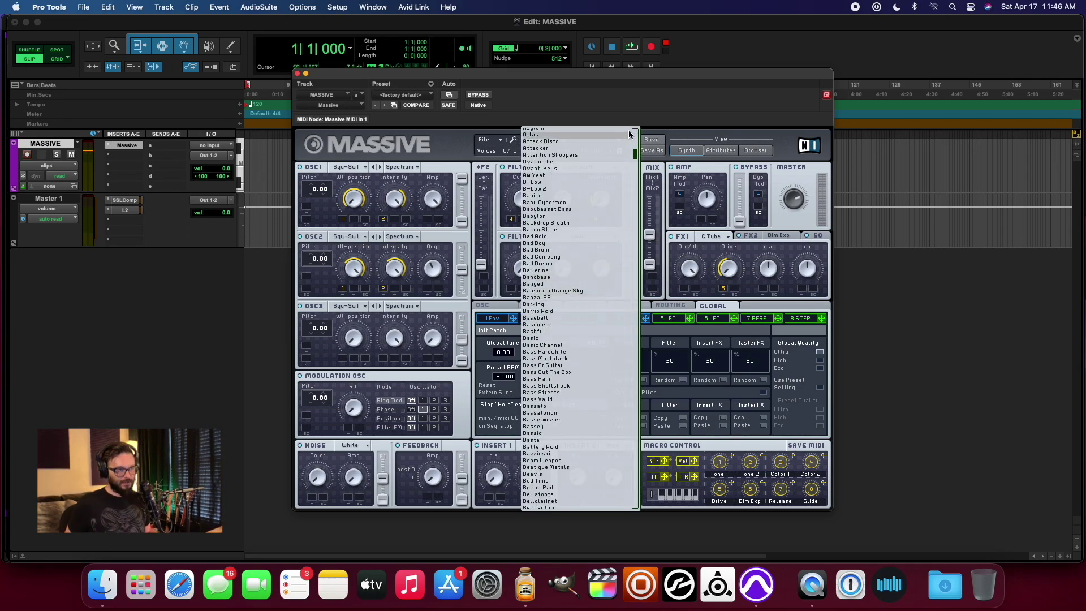
pyautogui.moveTo(635, 154); pyautogui.dragTo(635, 232)
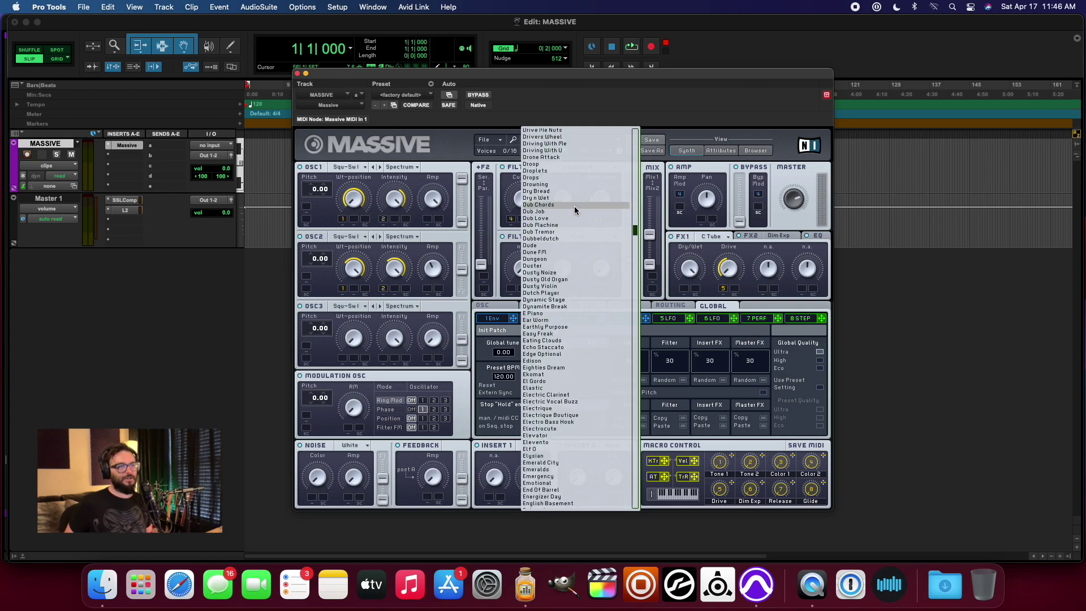
pyautogui.click(565, 238)
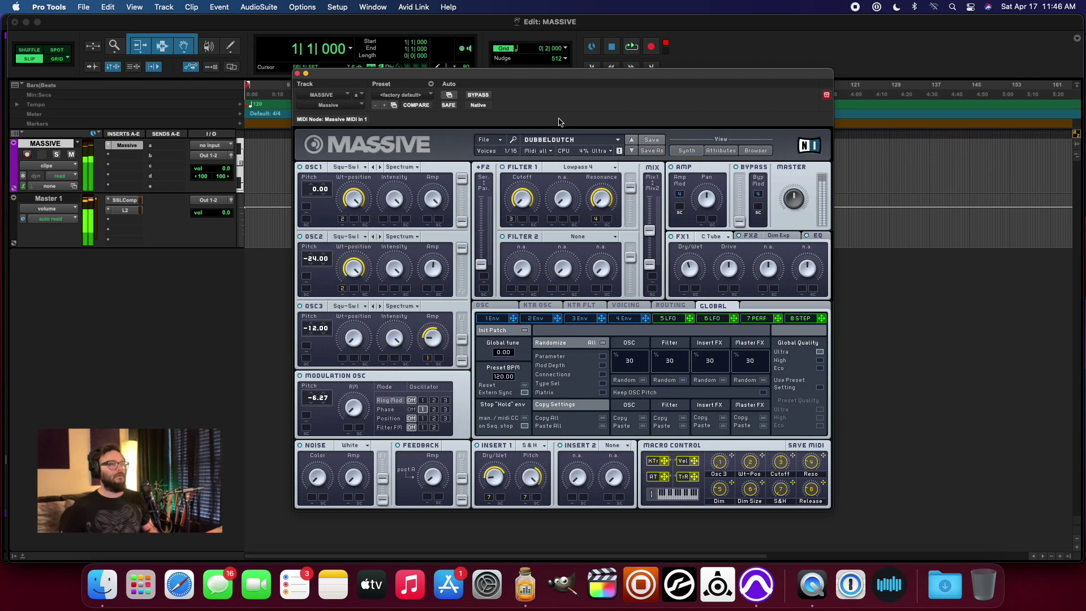
# - Load the Elevator preset from further down the preset list
pyautogui.click(485, 140)
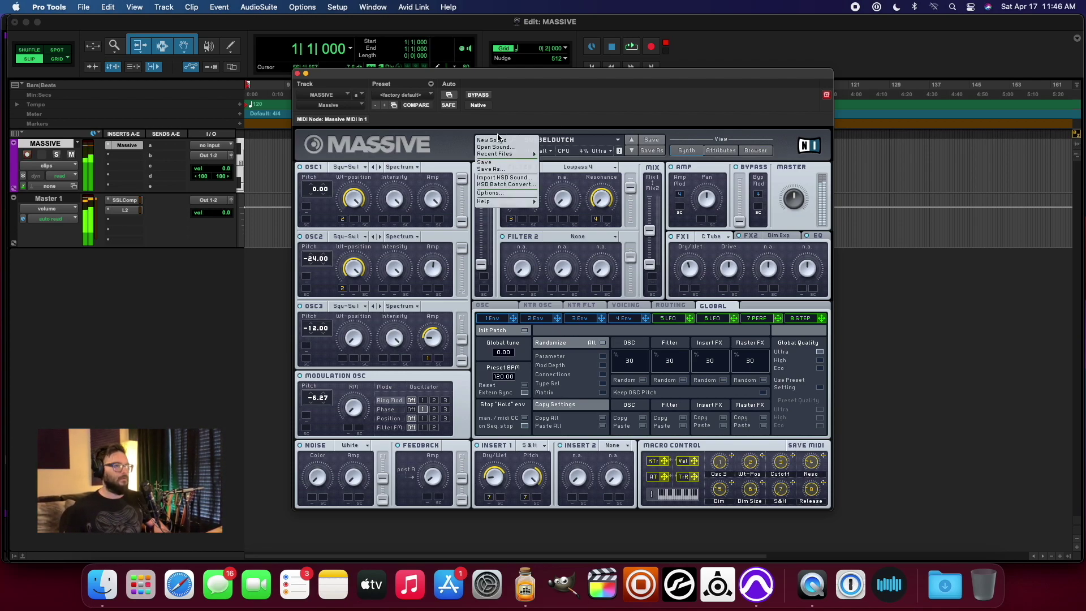
pyautogui.click(583, 140)
pyautogui.click(582, 140)
pyautogui.scroll(-10, 562, 283)
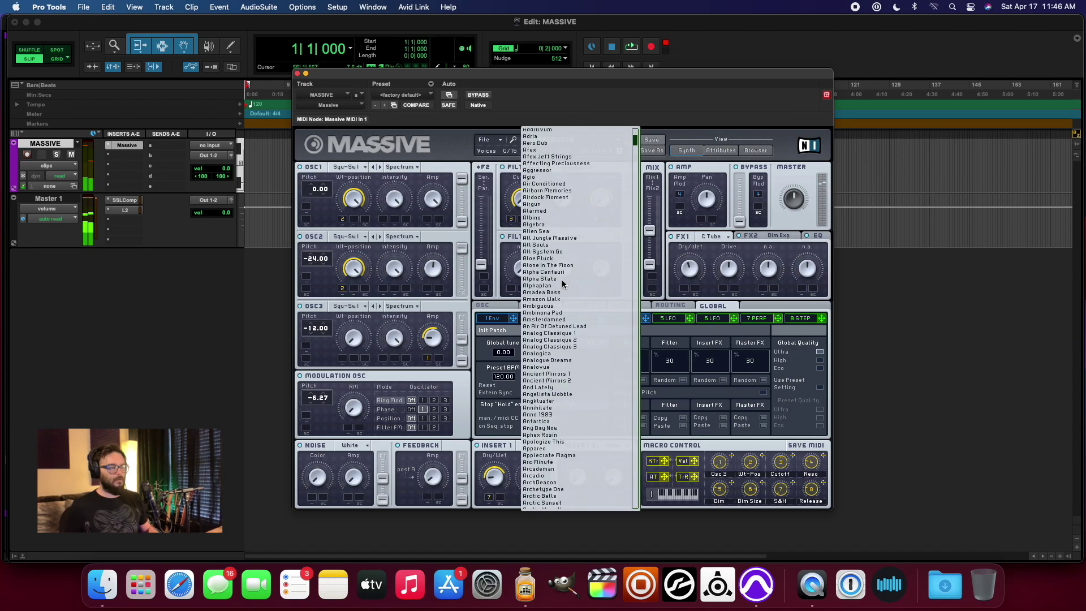
pyautogui.scroll(-15, 563, 283)
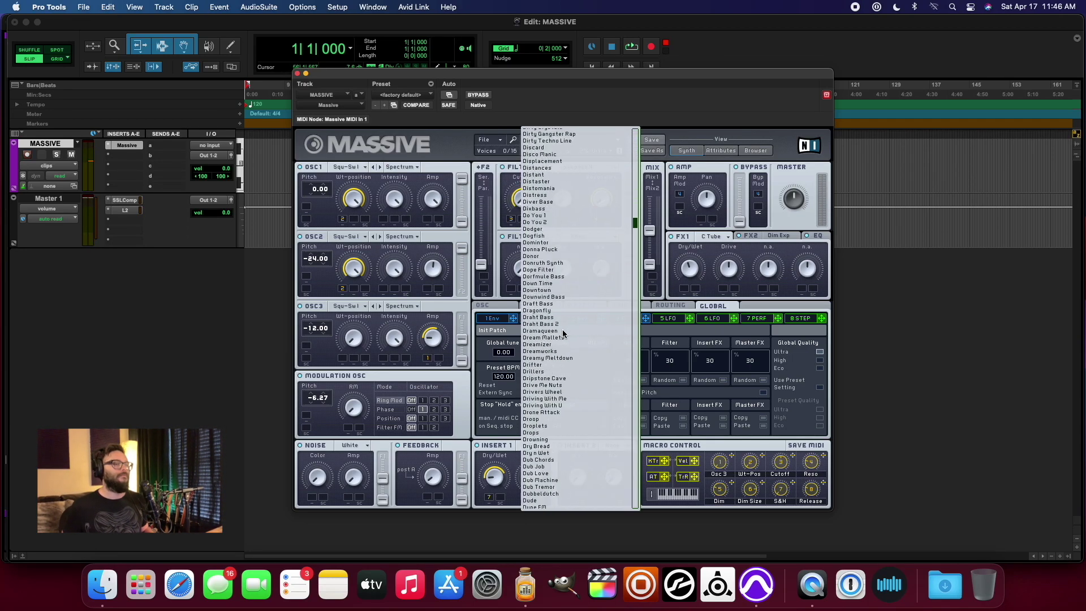
pyautogui.click(559, 296)
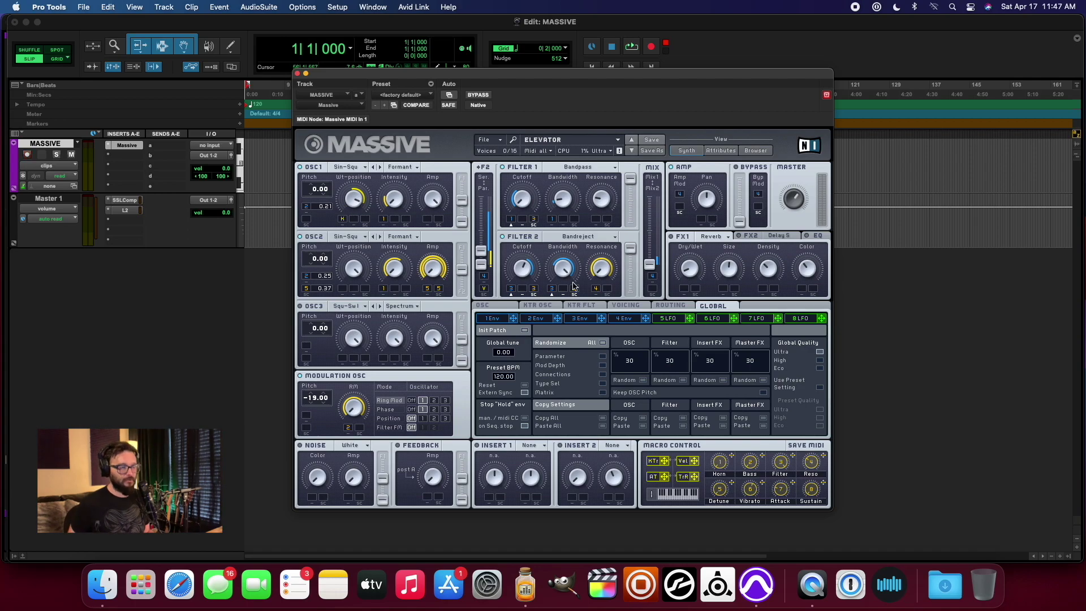
# - Load the Paper preset from the lower part of the preset list
pyautogui.click(565, 140)
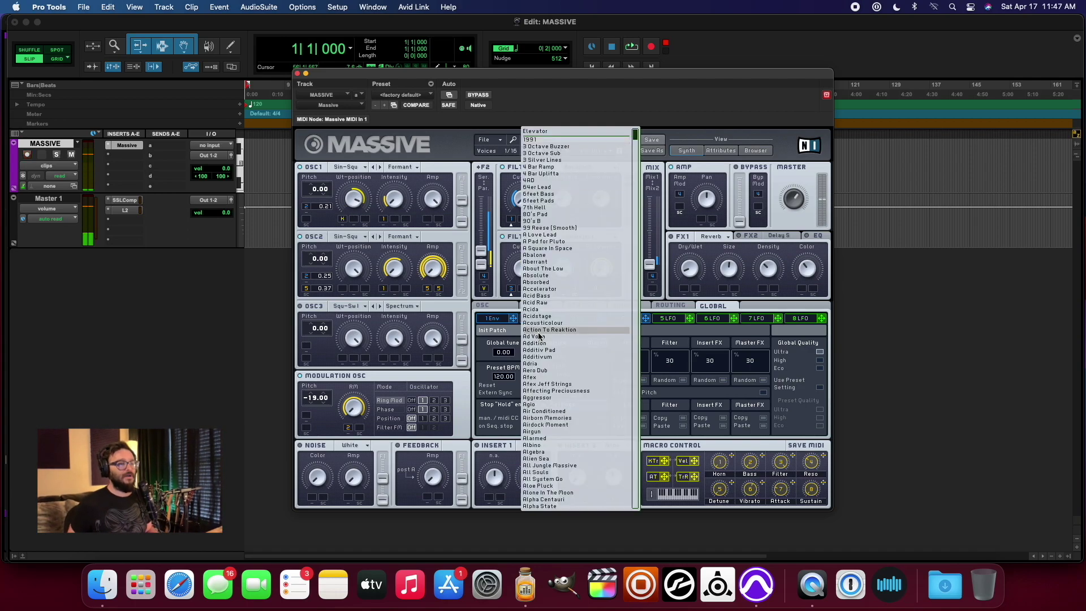
pyautogui.scroll(-10, 565, 361)
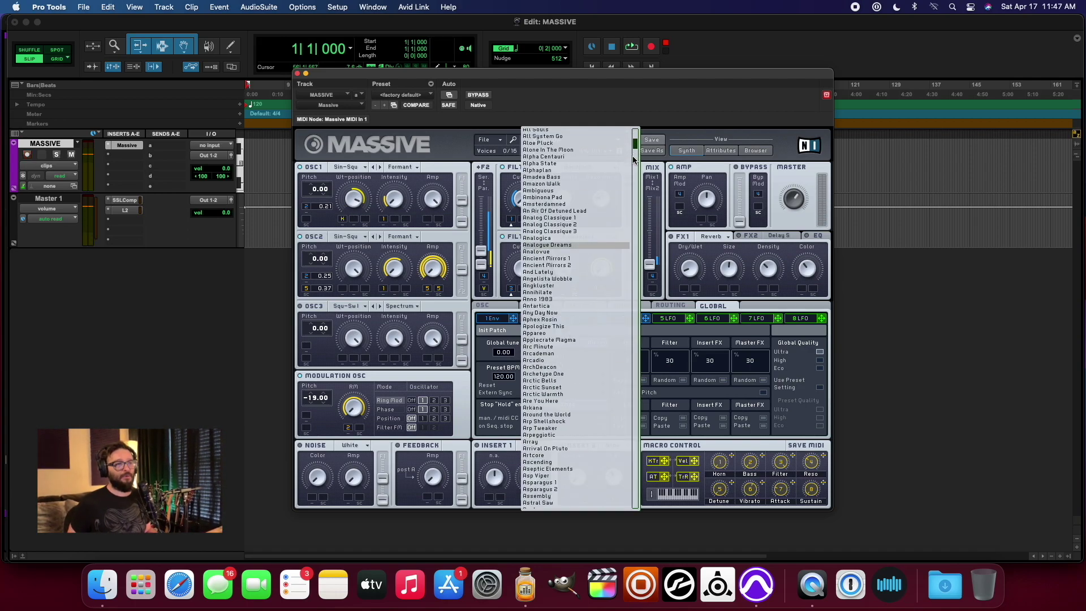
pyautogui.scroll(-5, 635, 161)
pyautogui.moveTo(636, 161); pyautogui.dragTo(636, 368)
pyautogui.click(558, 335)
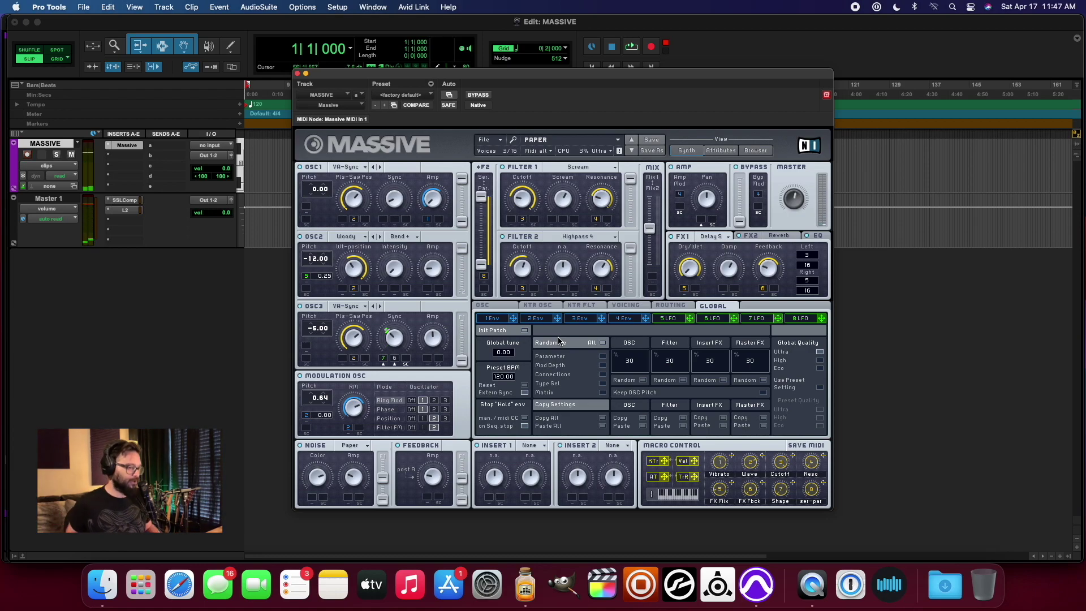
# - Inspect the SSLComp compressor on the Master 1 track, and return to the Massive plug-in on the instrument track
pyautogui.click(128, 206)
pyautogui.click(127, 202)
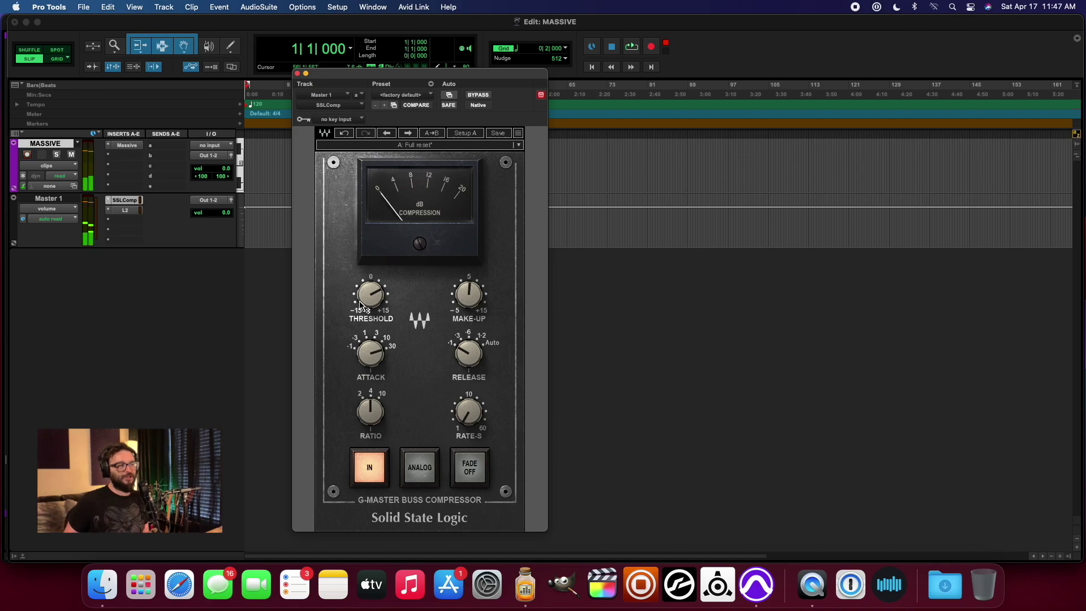
pyautogui.click(297, 73)
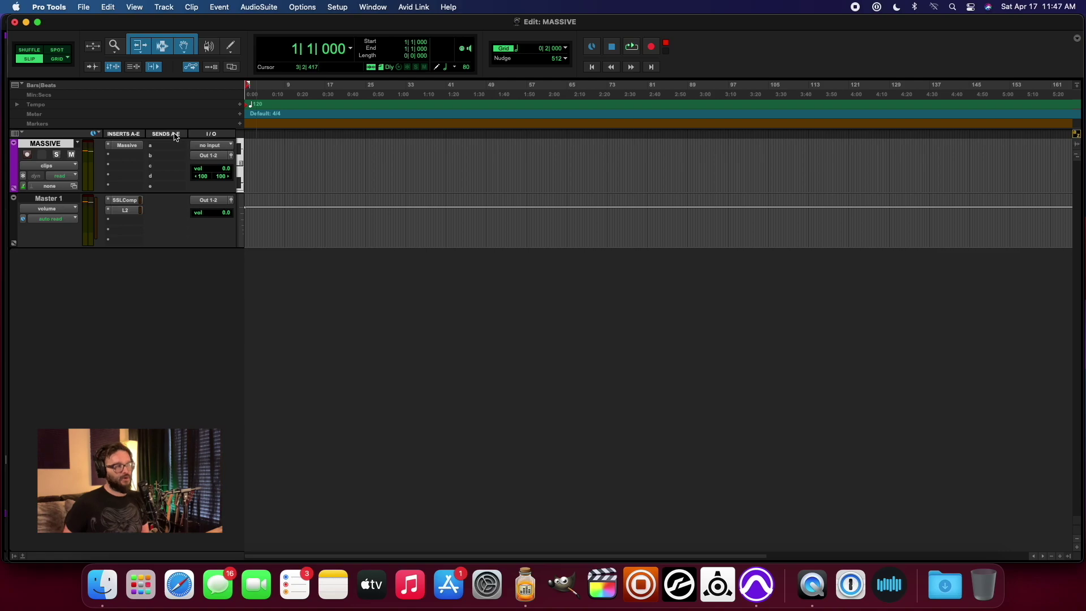
pyautogui.click(126, 146)
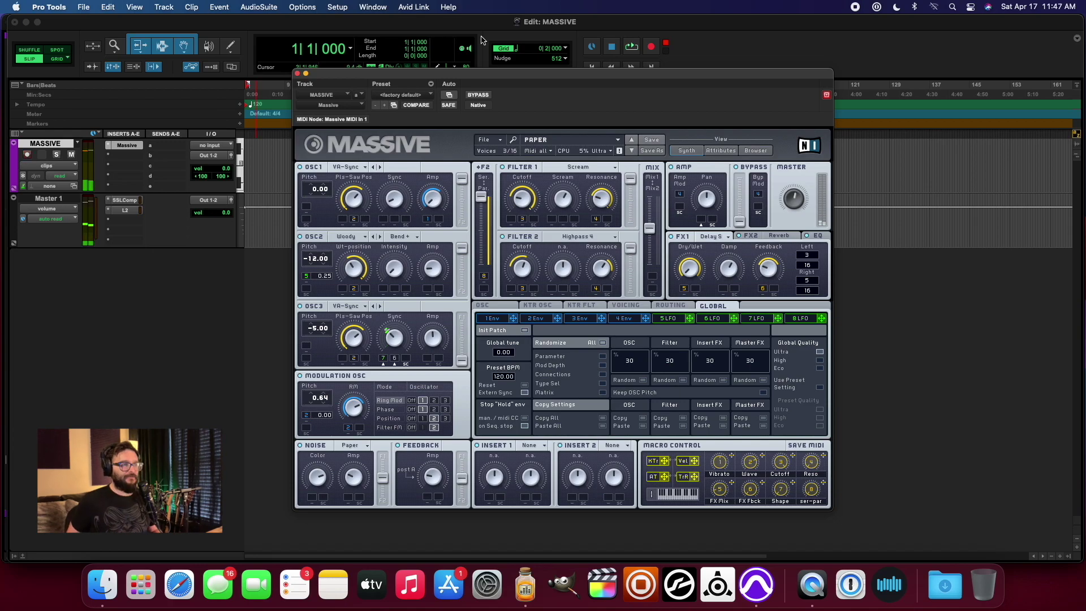
# - Audition the Aphex Rosin preset, and replace it with the 4AD preset
pyautogui.click(614, 140)
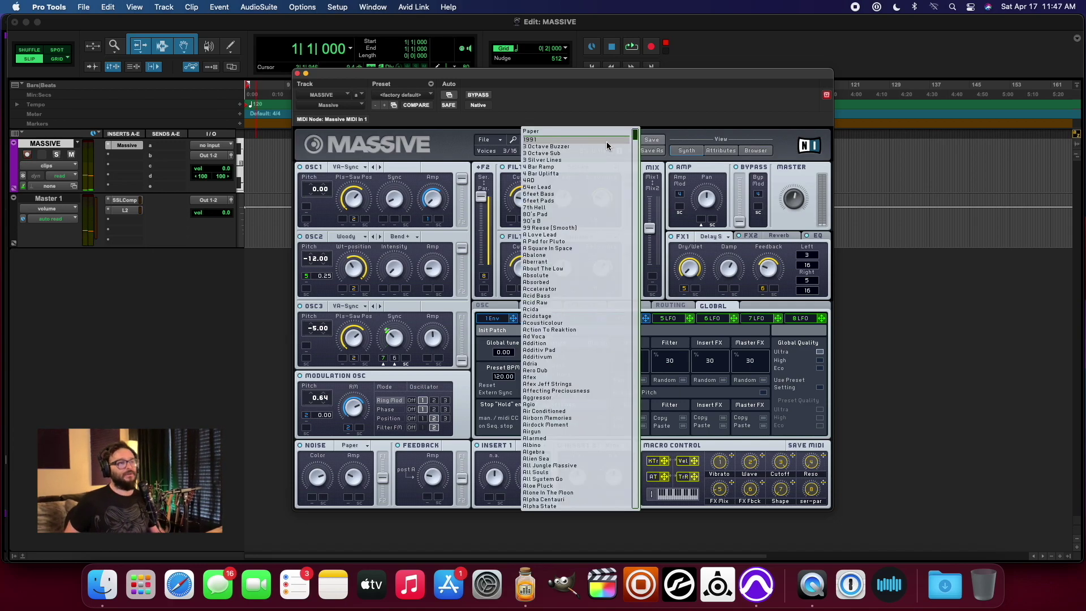
pyautogui.scroll(-5, 560, 237)
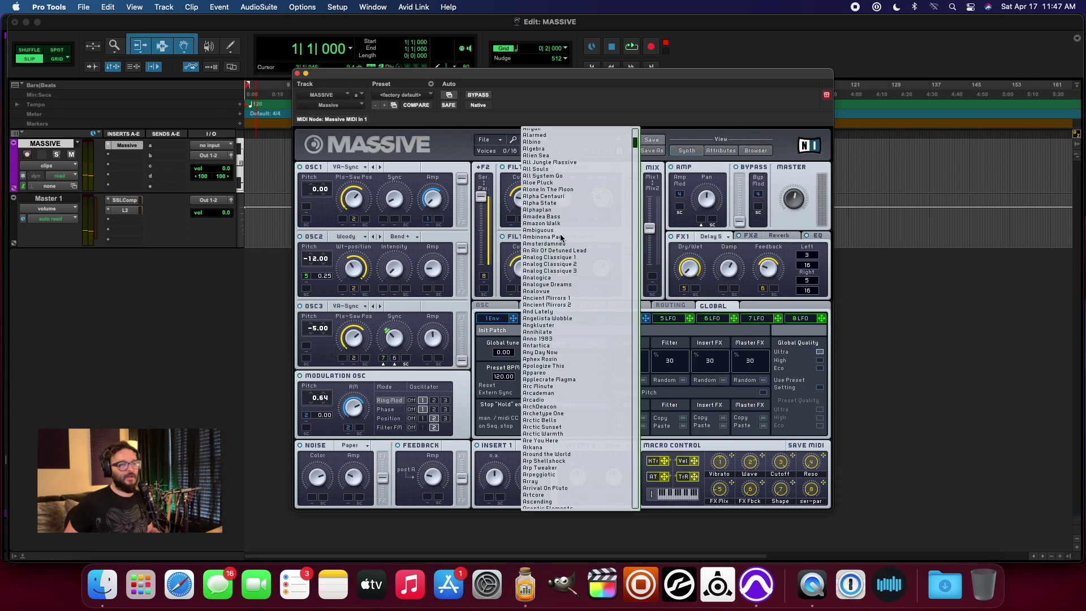
pyautogui.click(548, 356)
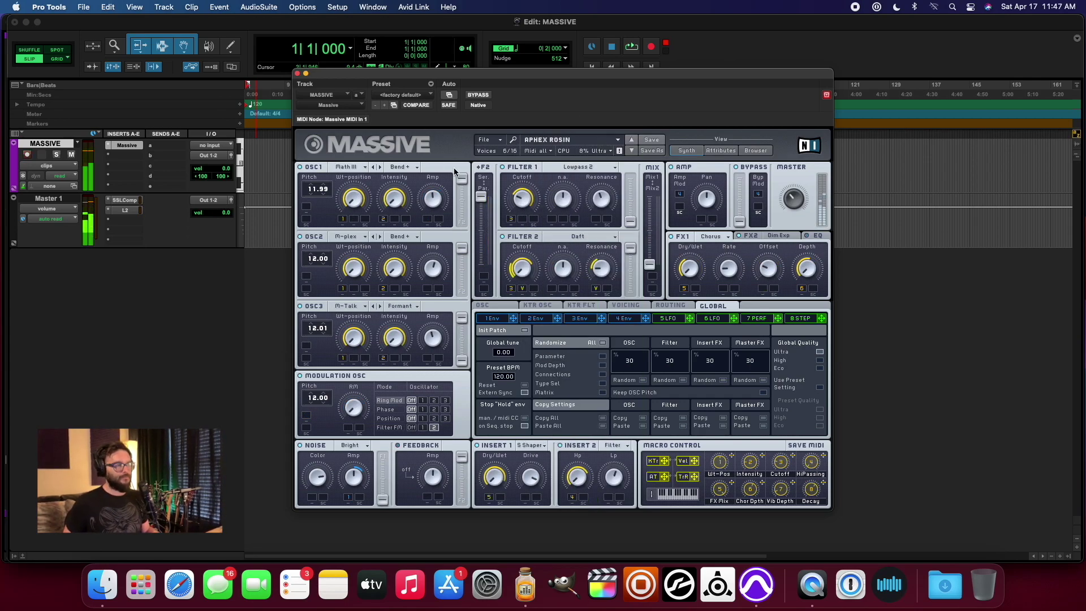
pyautogui.click(547, 141)
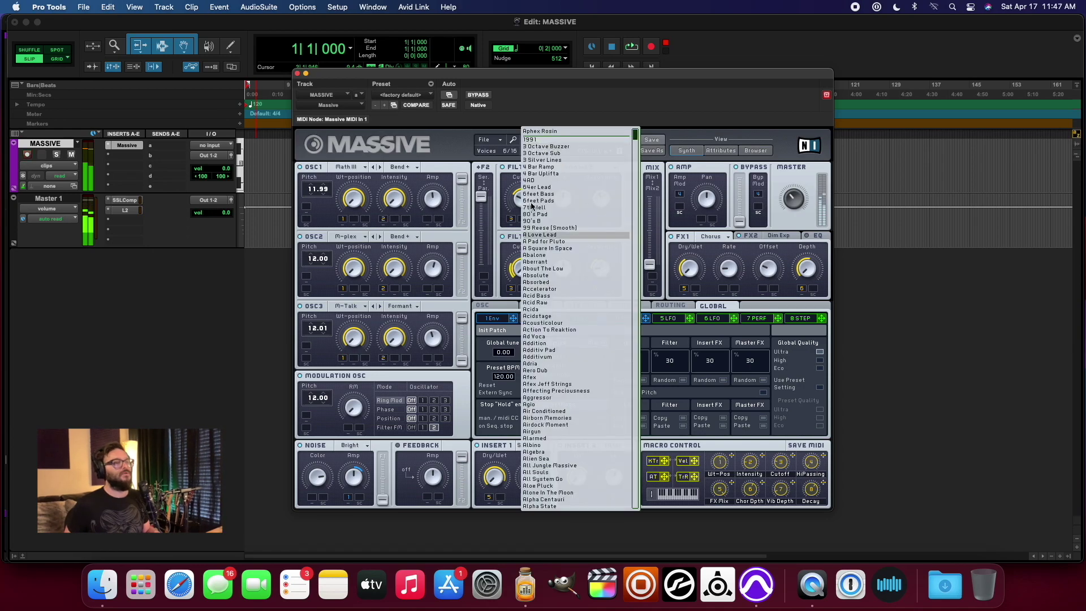
pyautogui.click(535, 180)
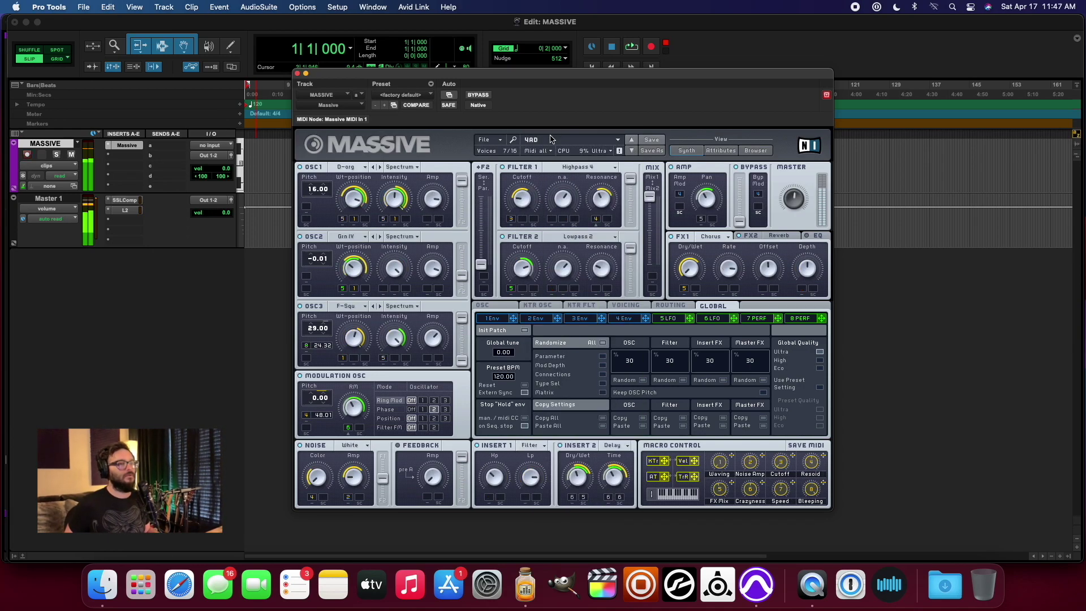
# - Load the 6Feet Pads preset and set oscillator 1's wavetable to Additivmix I
pyautogui.click(552, 139)
pyautogui.click(543, 204)
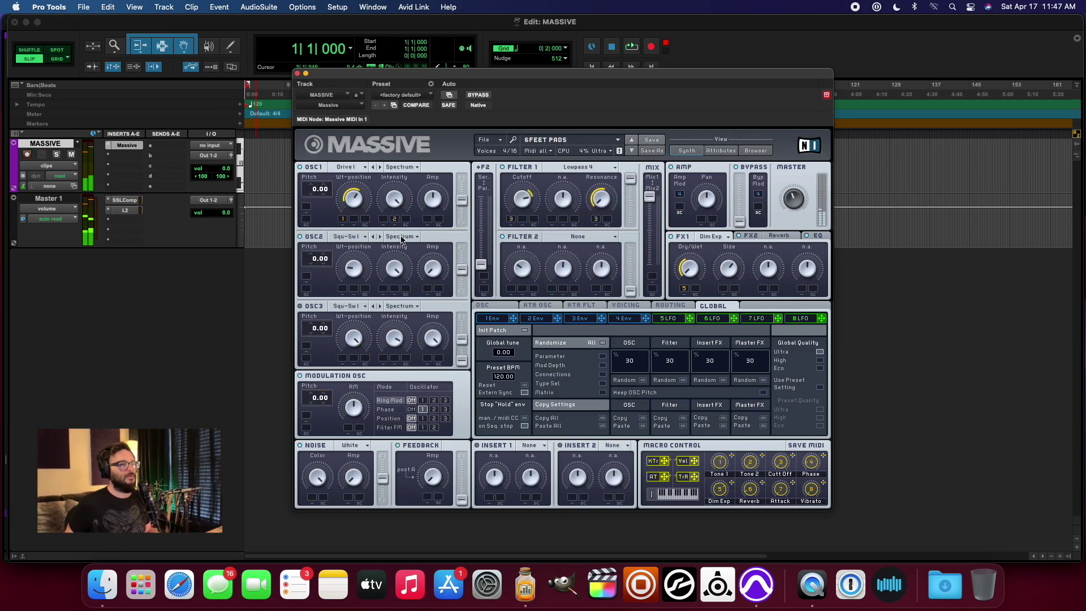
pyautogui.click(347, 167)
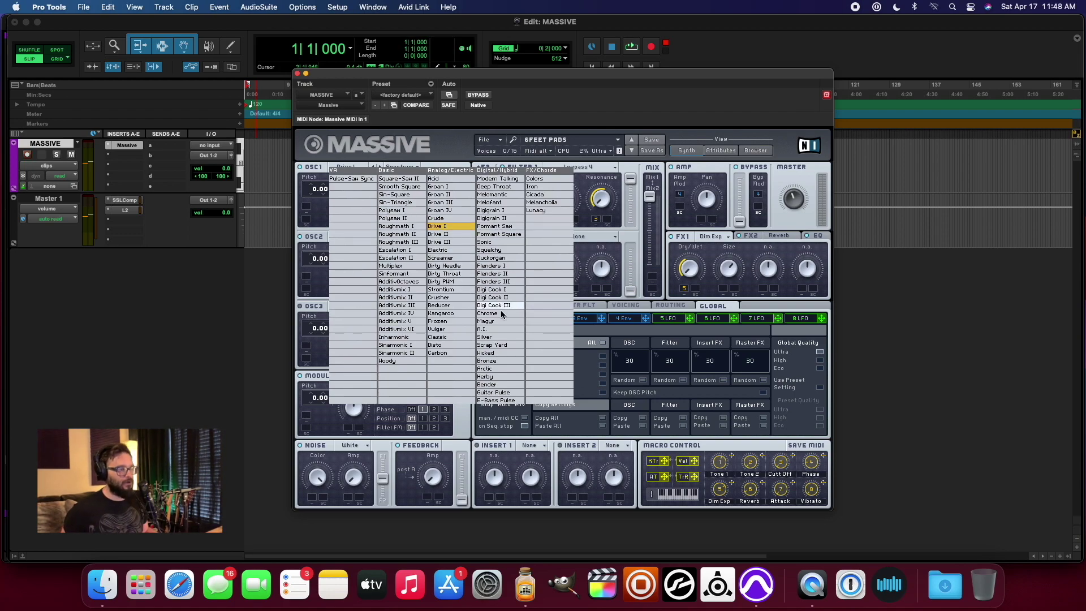
pyautogui.click(394, 289)
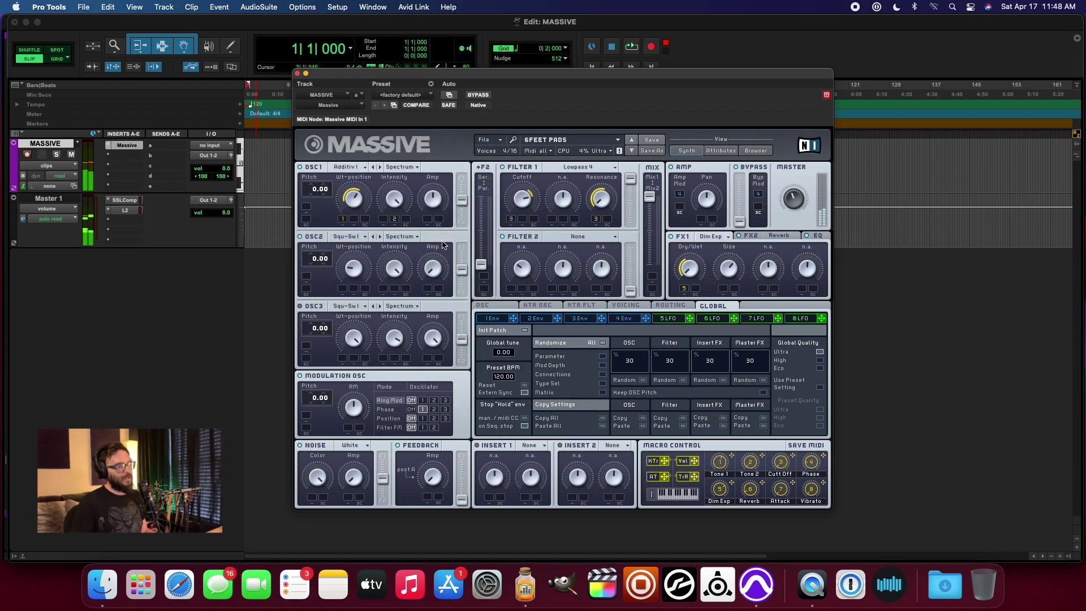
# - Set oscillator 2's wavetable to Electric, and try Flenders III on oscillator 3 before switching it to Magyr
pyautogui.click(347, 237)
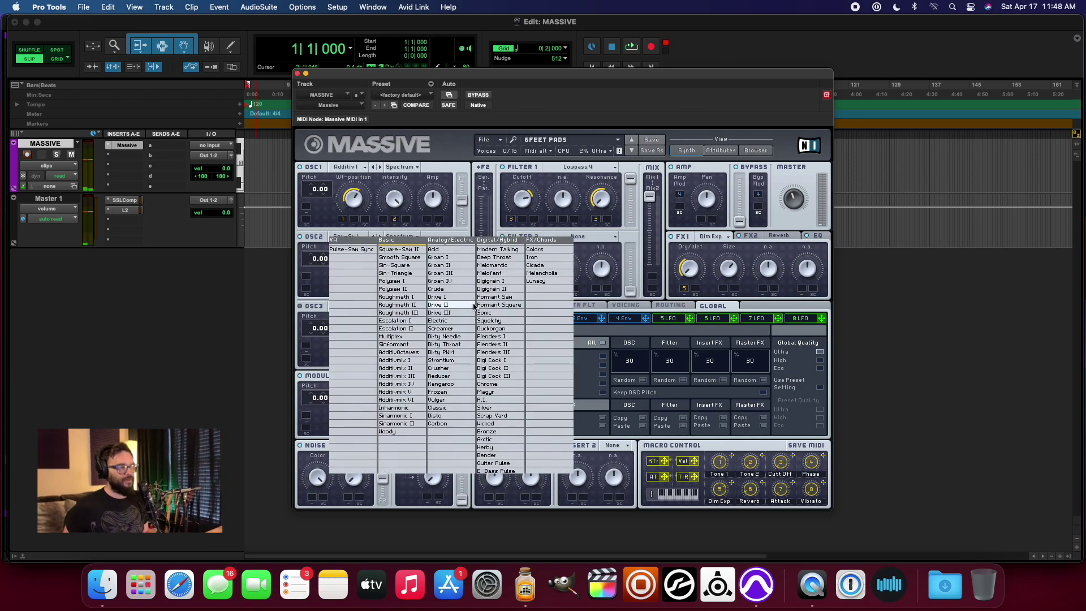
pyautogui.click(452, 327)
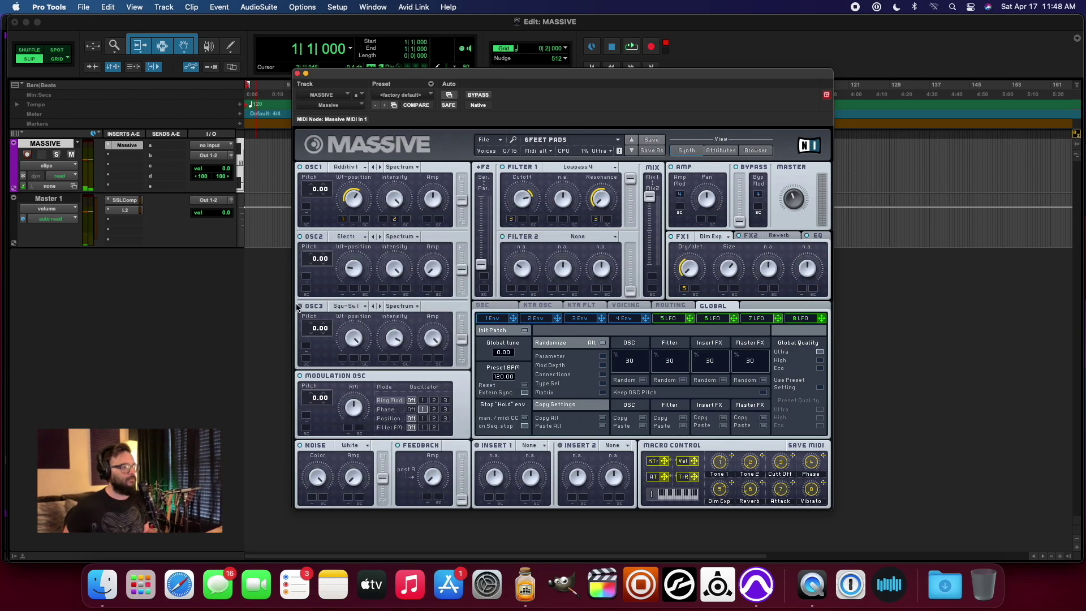
pyautogui.click(356, 308)
pyautogui.click(523, 390)
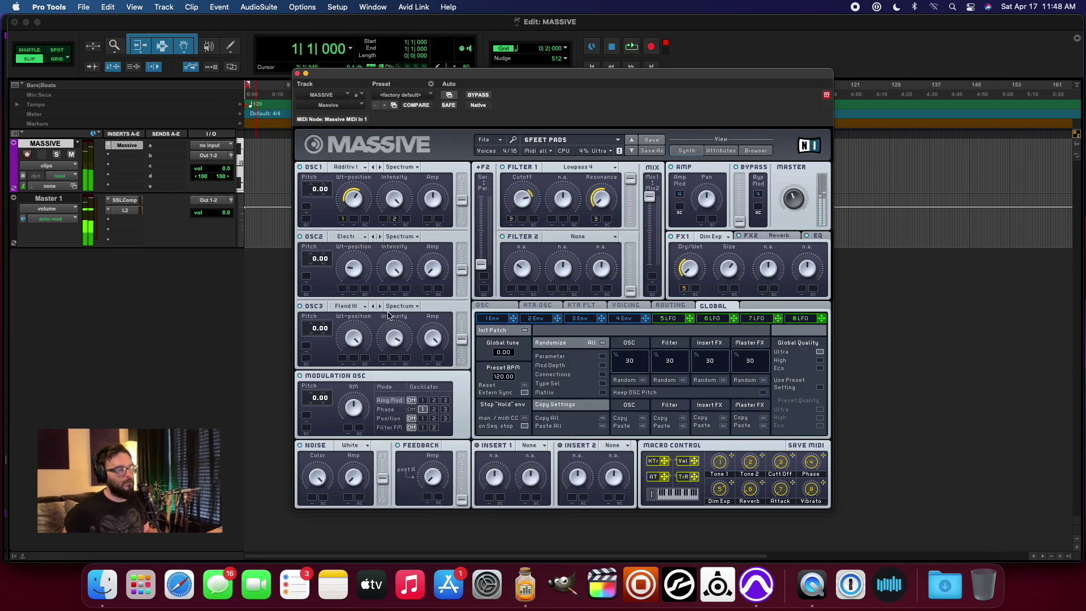
pyautogui.click(335, 308)
pyautogui.click(497, 422)
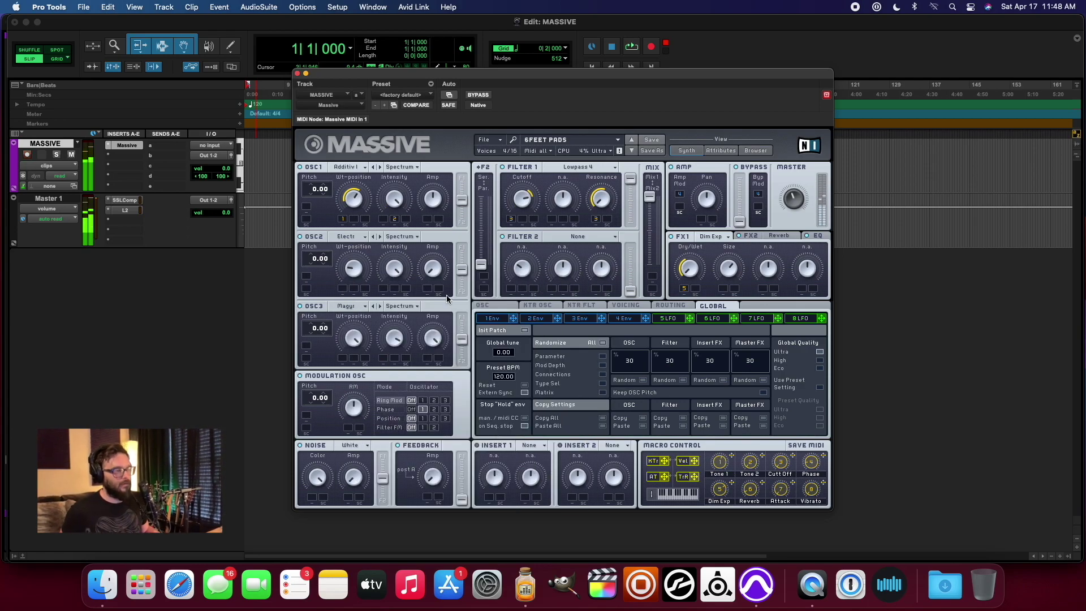
# - Set oscillator 3's wavetable to Iron
pyautogui.click(363, 308)
pyautogui.click(563, 300)
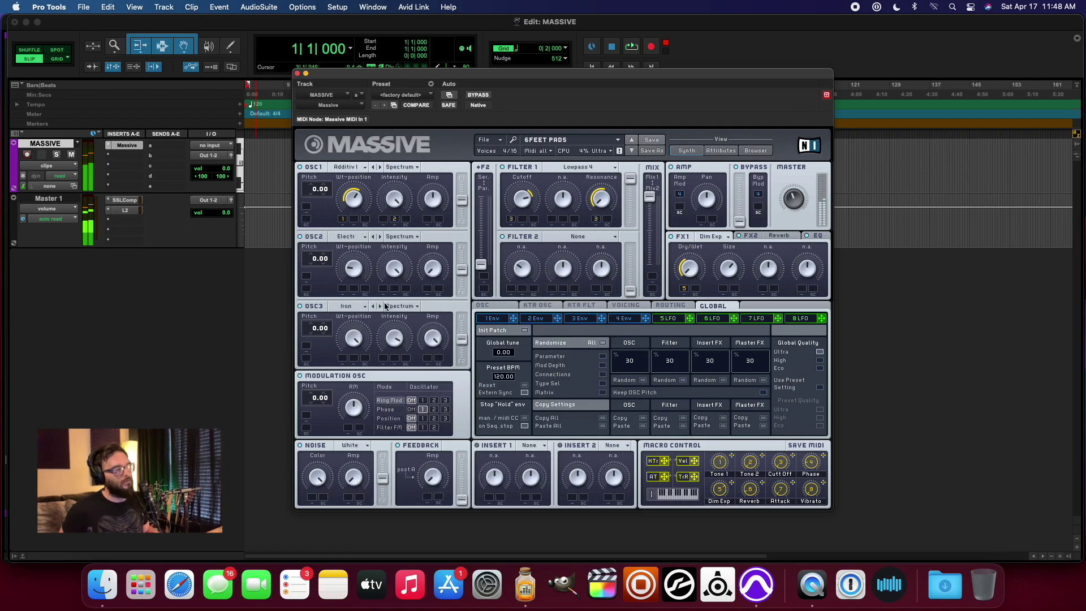
pyautogui.click(347, 307)
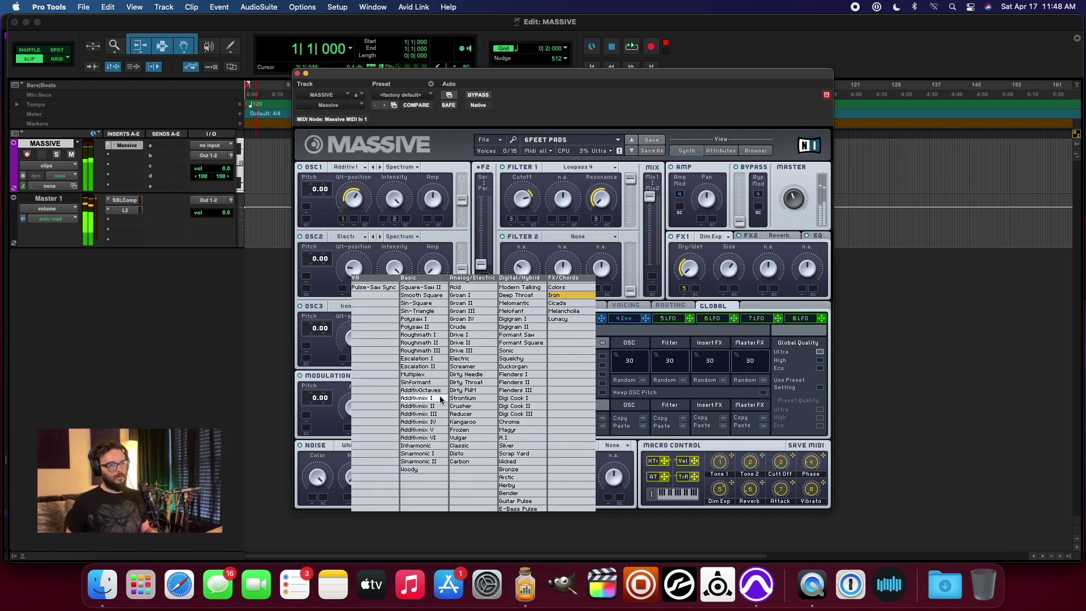
pyautogui.click(810, 306)
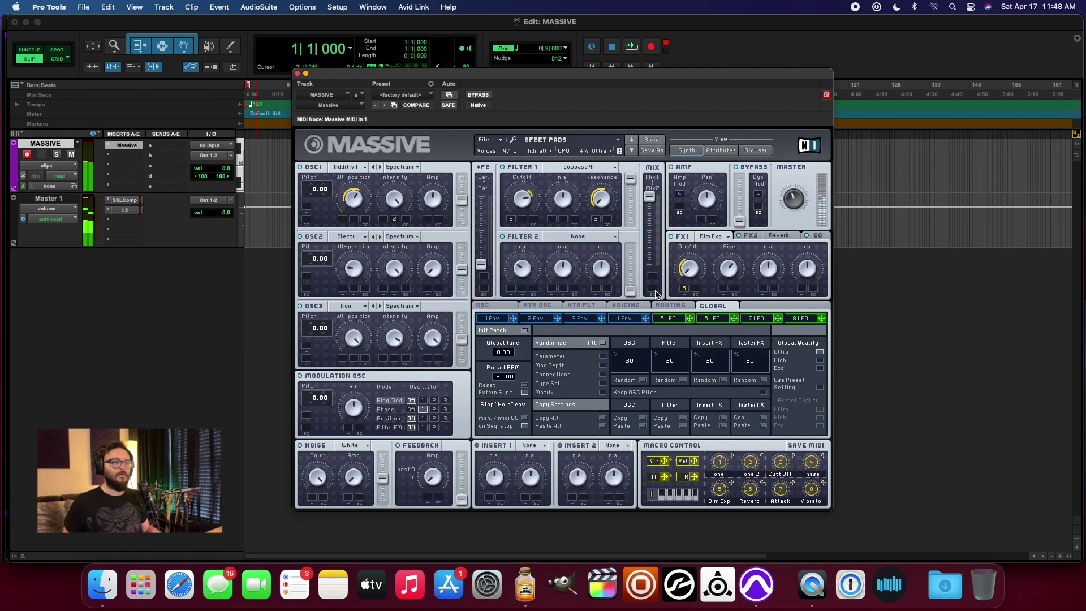
# - Look over the oscillator phase and pitchbend settings, the EQ controls, and the oscillator keytracking curve
pyautogui.click(556, 306)
pyautogui.click(493, 306)
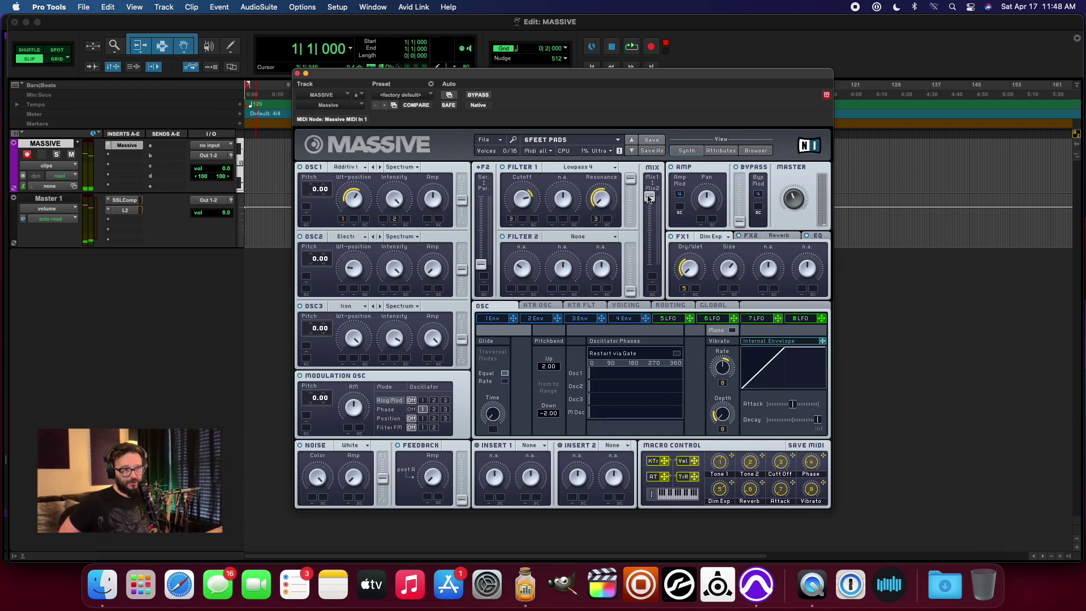
pyautogui.click(812, 237)
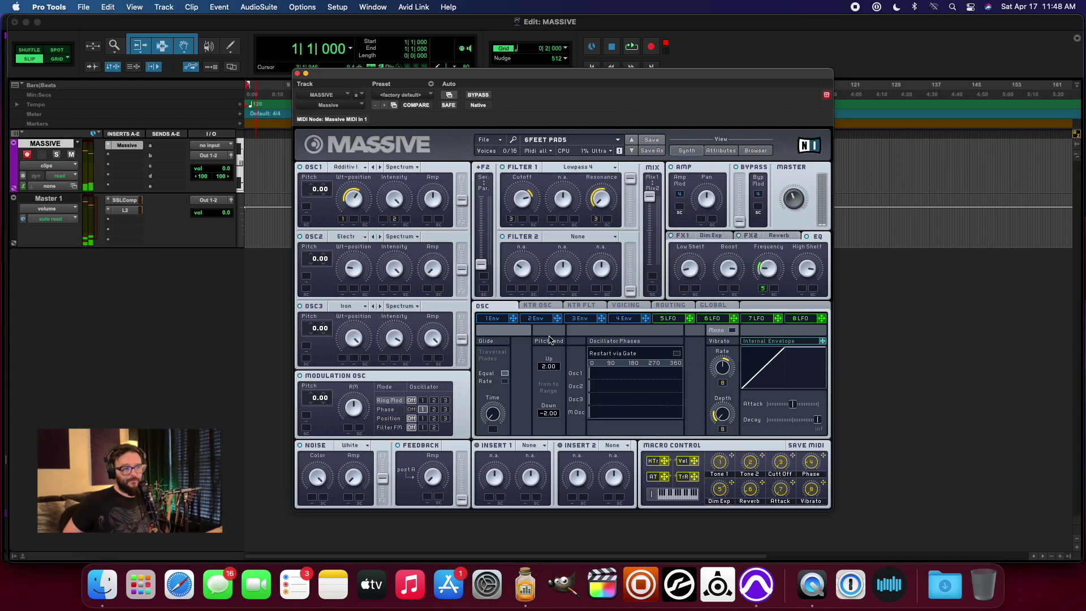
pyautogui.click(534, 308)
# - Switch the feedback tap in the signal routing to the FB point after Filter 1
pyautogui.click(661, 305)
pyautogui.click(626, 306)
pyautogui.click(667, 305)
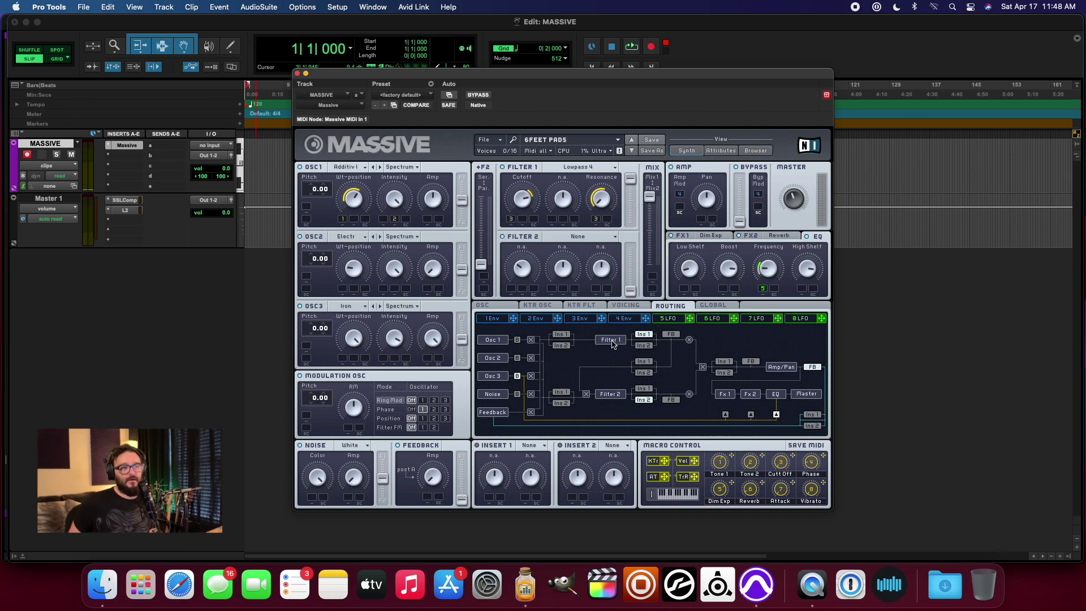
pyautogui.click(670, 334)
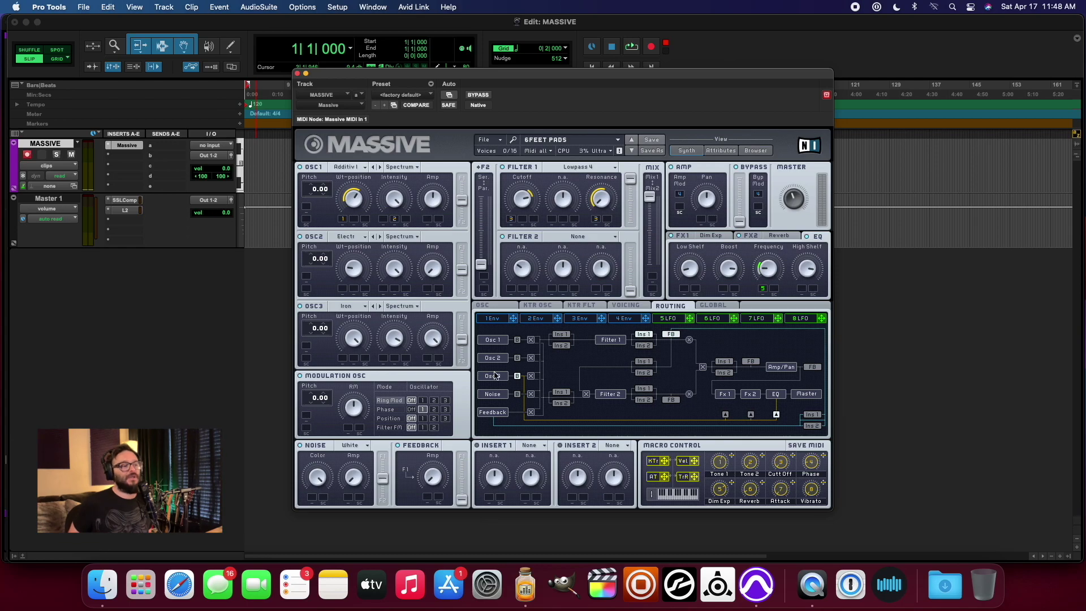
# - Examine the voicing, oscillator keytracking and LFO 8 settings, and return to the global settings
pyautogui.click(628, 306)
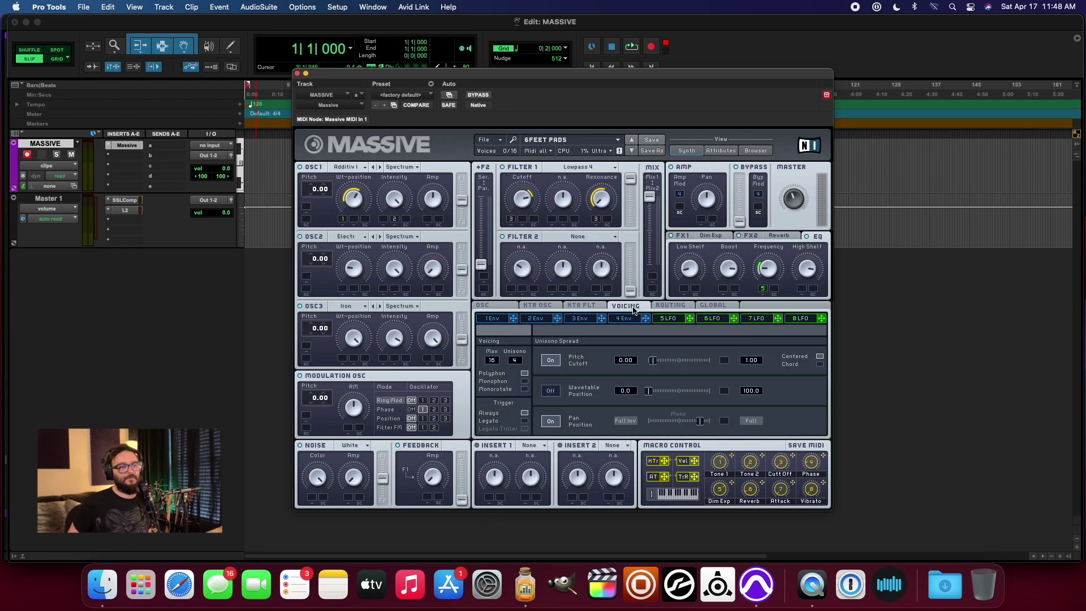
pyautogui.click(581, 306)
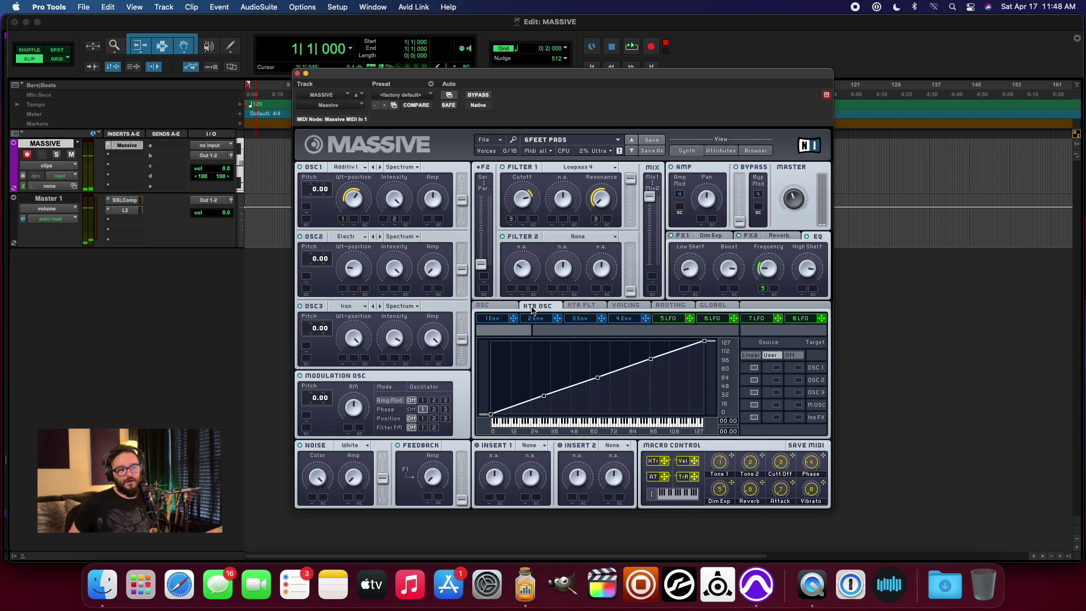
pyautogui.click(731, 305)
pyautogui.click(796, 317)
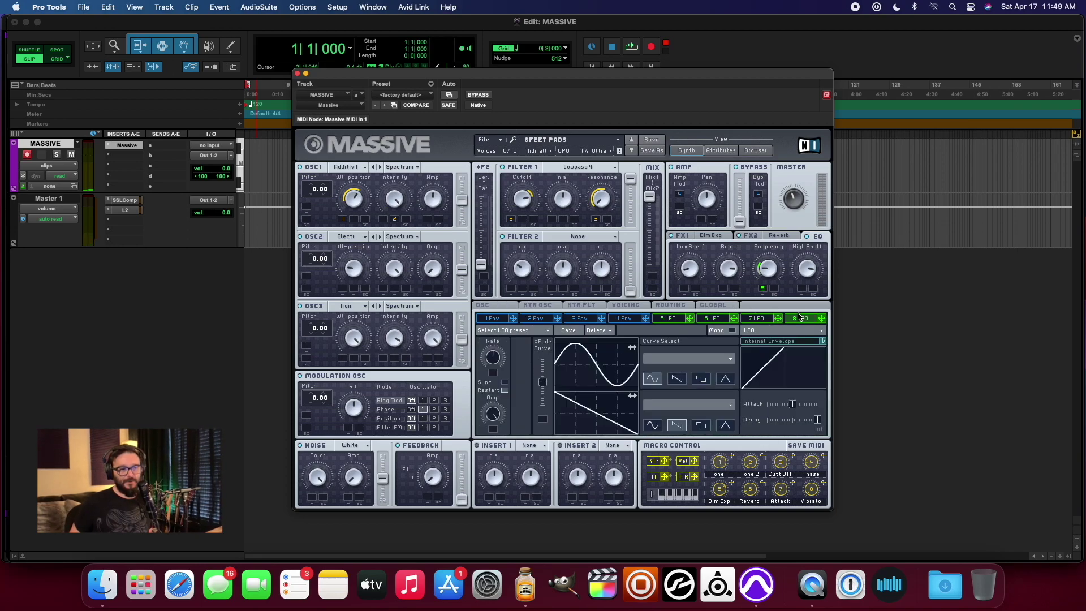
pyautogui.click(716, 304)
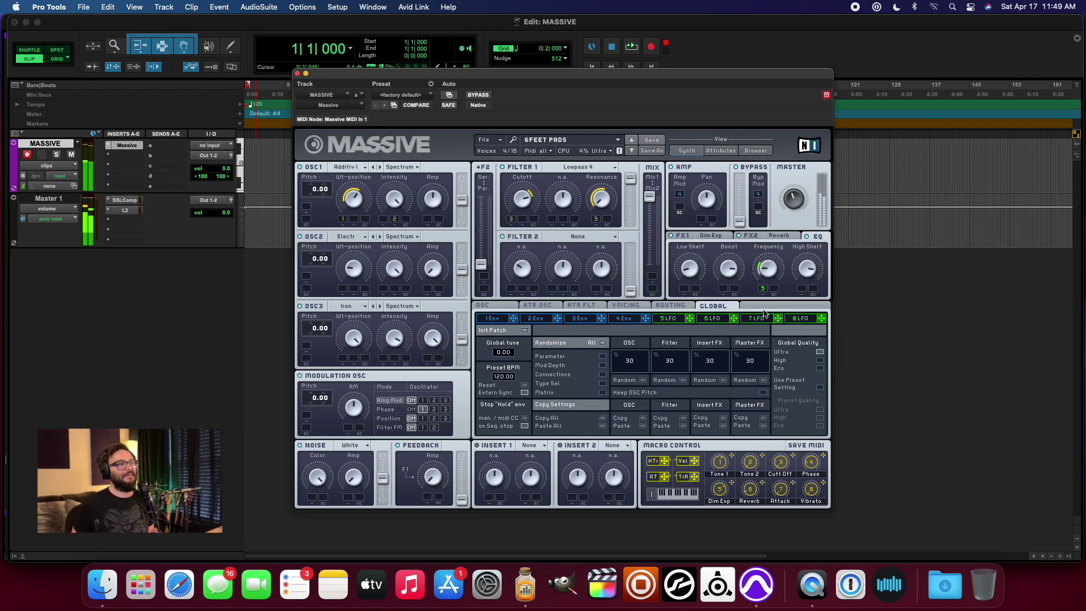
# - Load the Rocker preset, and select the Zoomer as the edit tool
pyautogui.click(570, 140)
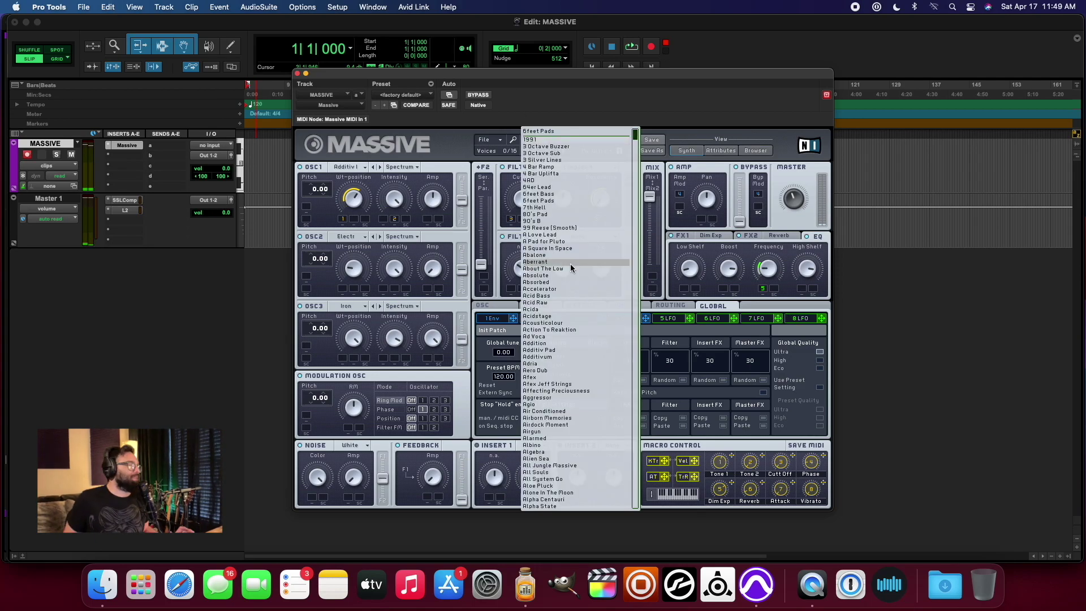
pyautogui.scroll(-10, 563, 362)
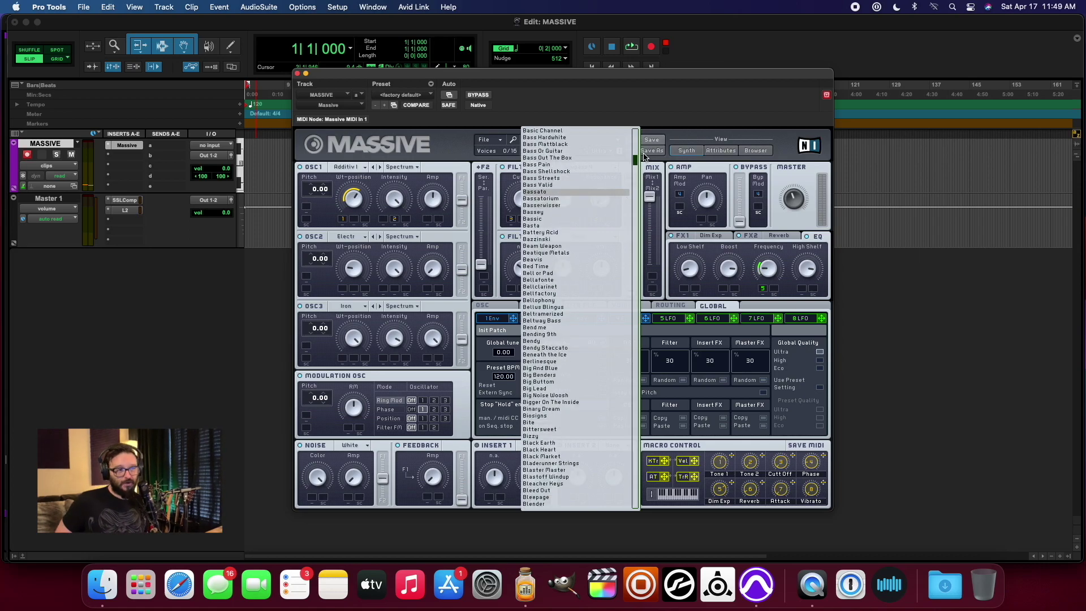
pyautogui.click(637, 193)
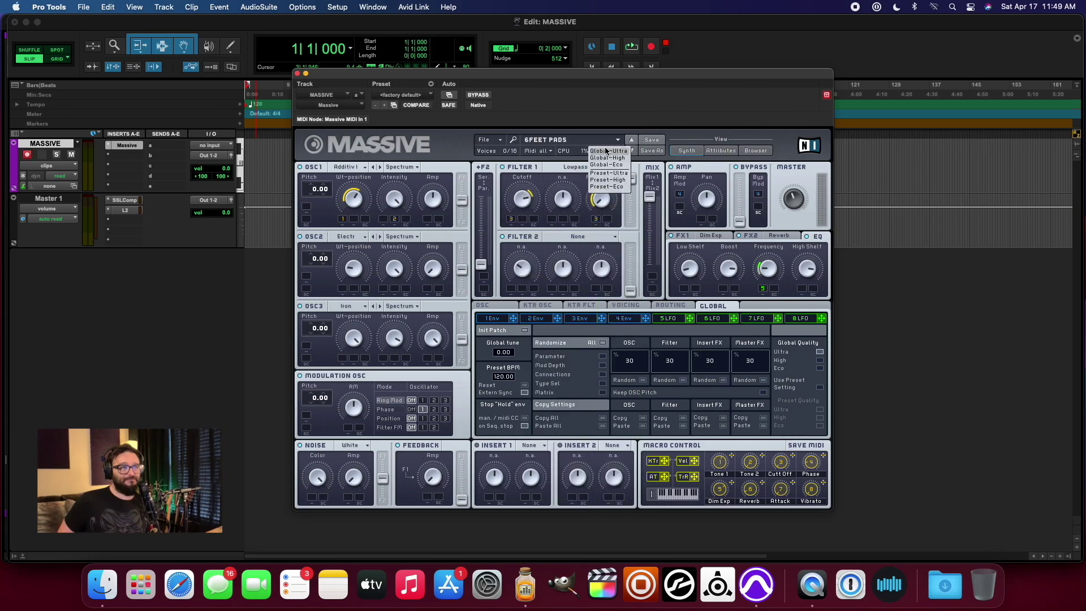
pyautogui.click(585, 140)
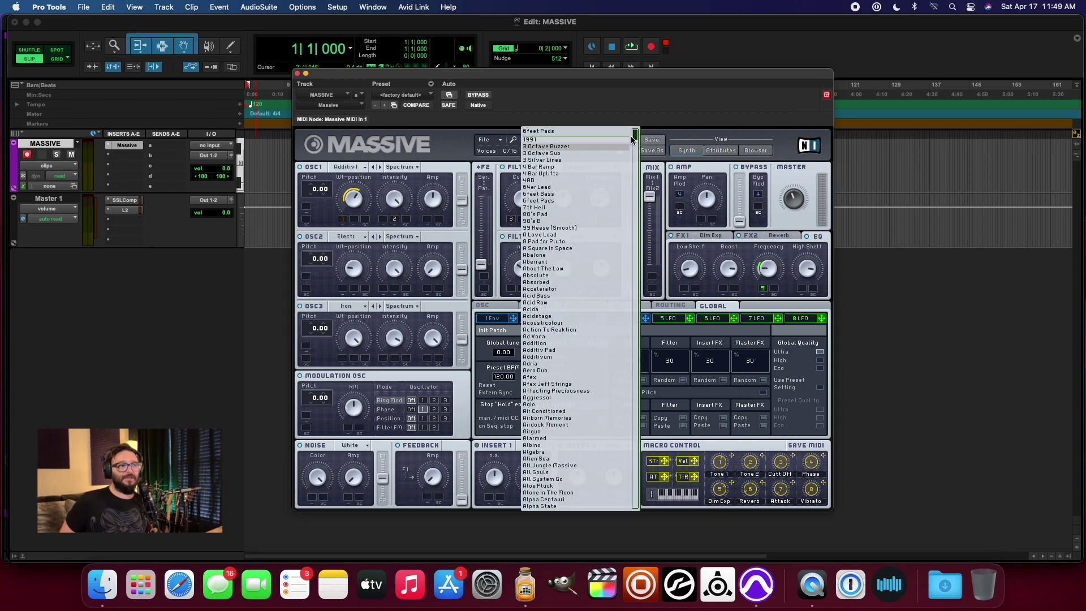
pyautogui.moveTo(635, 137); pyautogui.dragTo(639, 407)
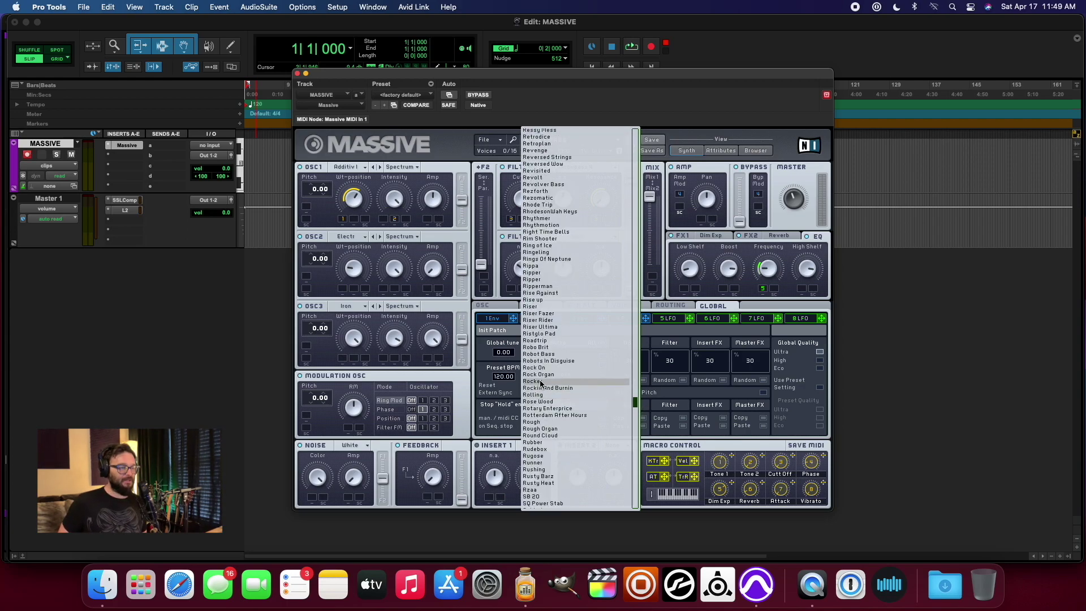
pyautogui.click(574, 381)
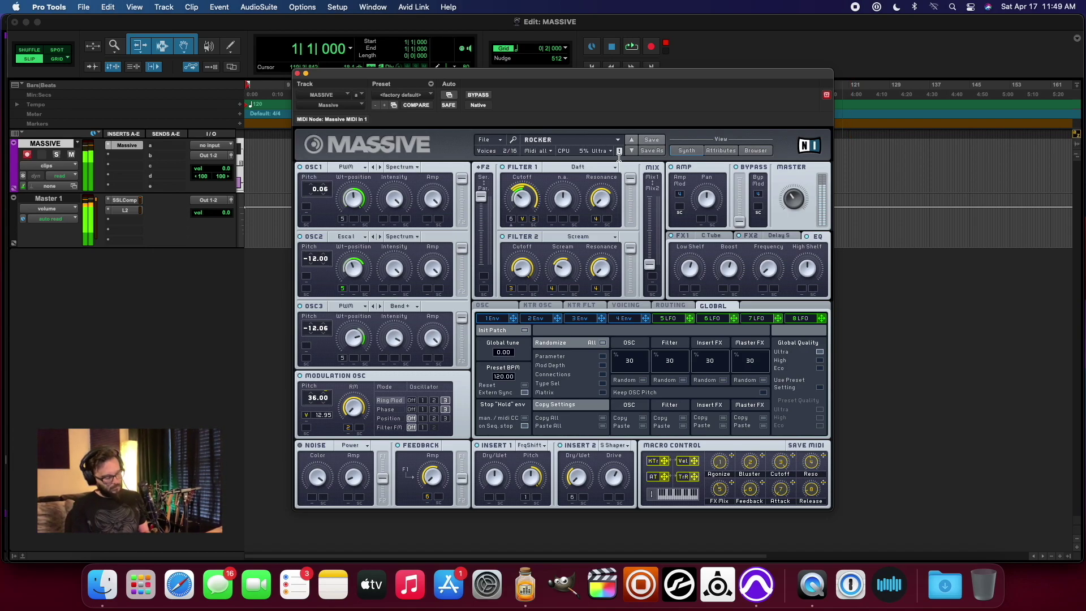
pyautogui.press('F5')
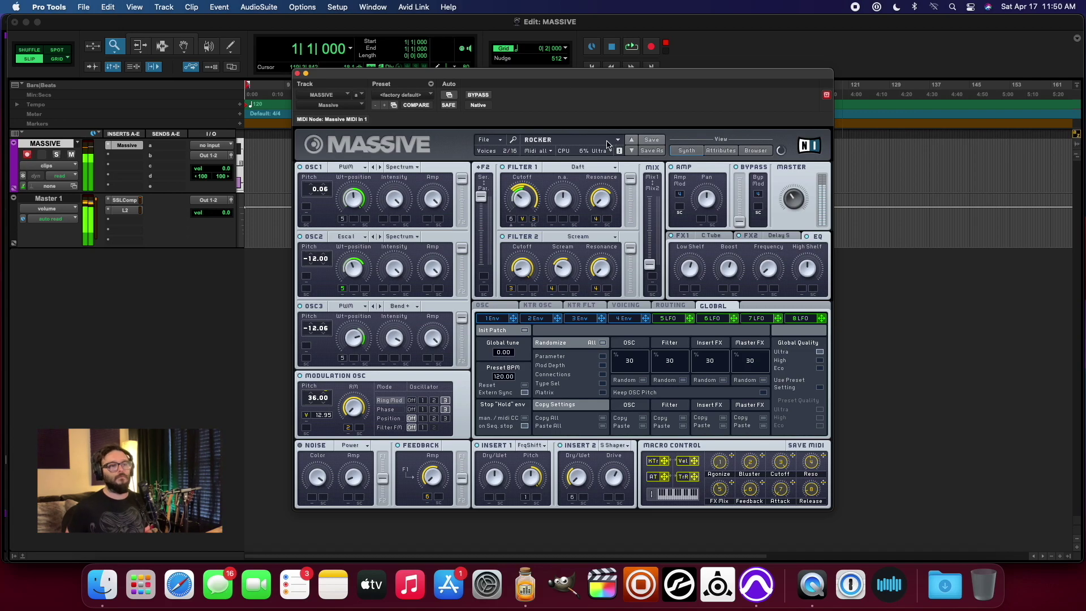
# - Load the Xylo preset from near the end of the preset list
pyautogui.click(609, 141)
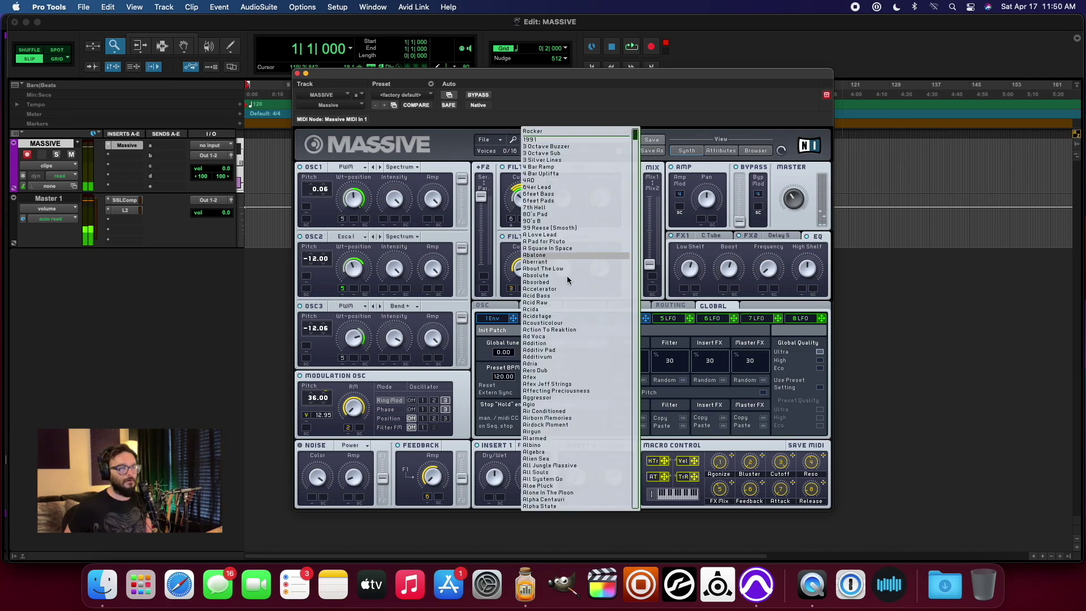
pyautogui.moveTo(636, 135); pyautogui.dragTo(635, 502)
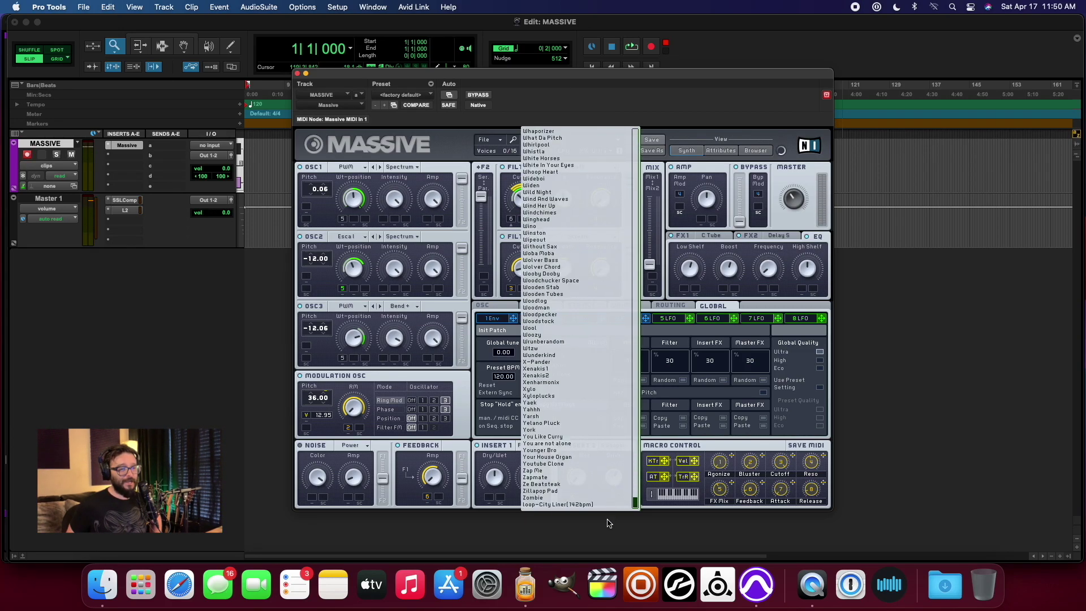
pyautogui.click(535, 391)
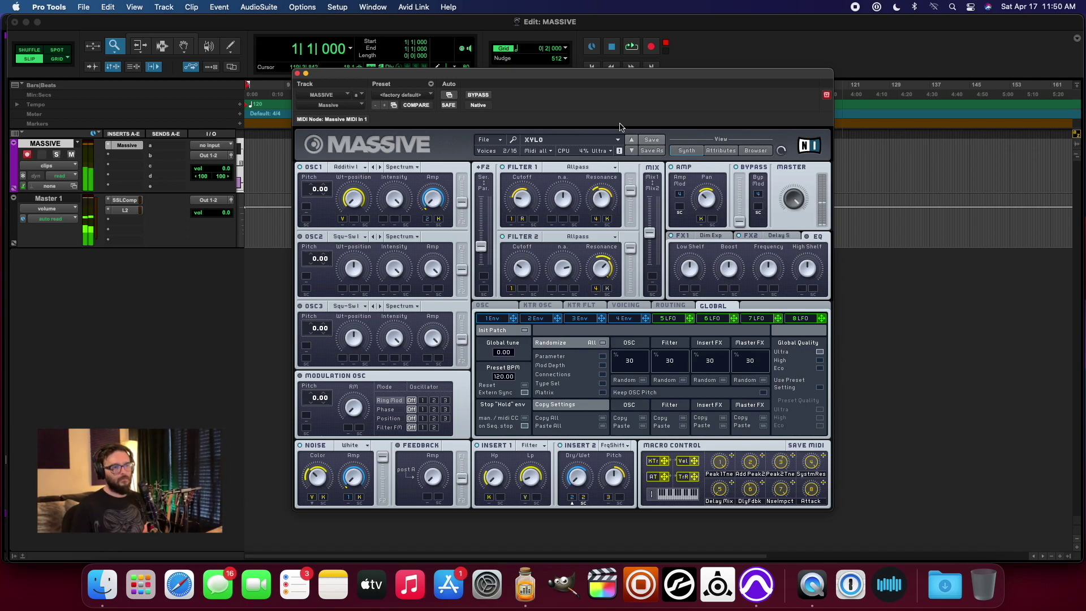
# - Check the Xylo preset's FX2 and EQ settings, try Small Reverb in the FX2 slot, and set the slot to Reverb
pyautogui.click(770, 237)
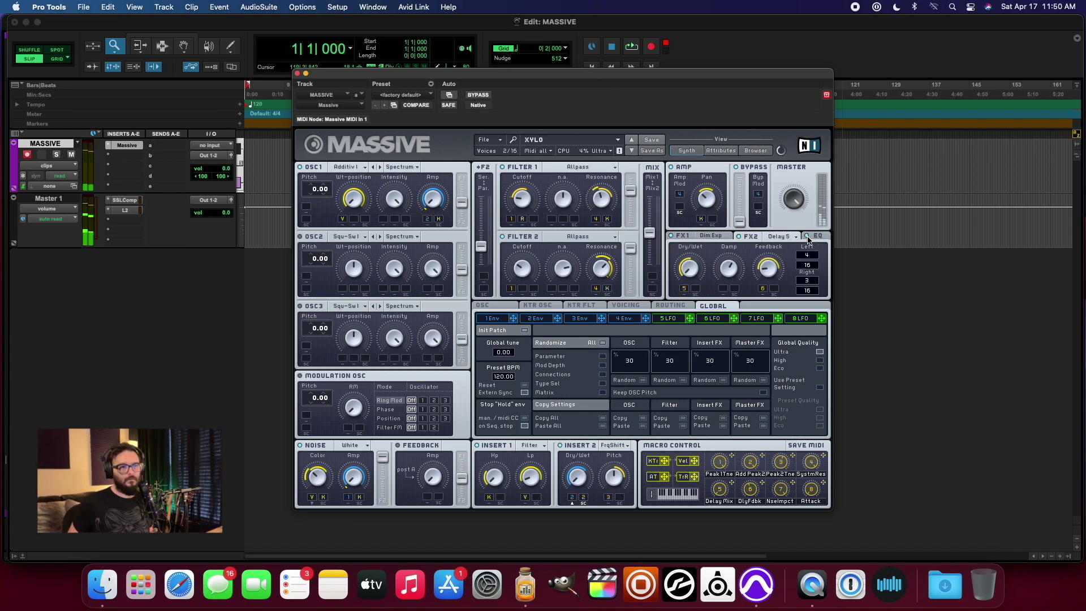
pyautogui.click(809, 239)
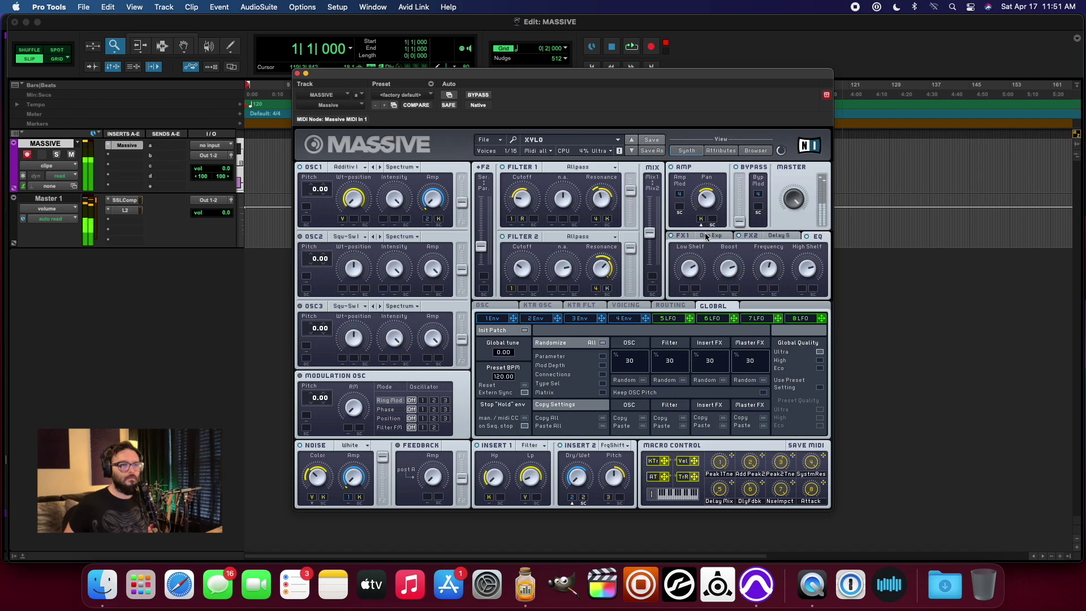
pyautogui.click(750, 236)
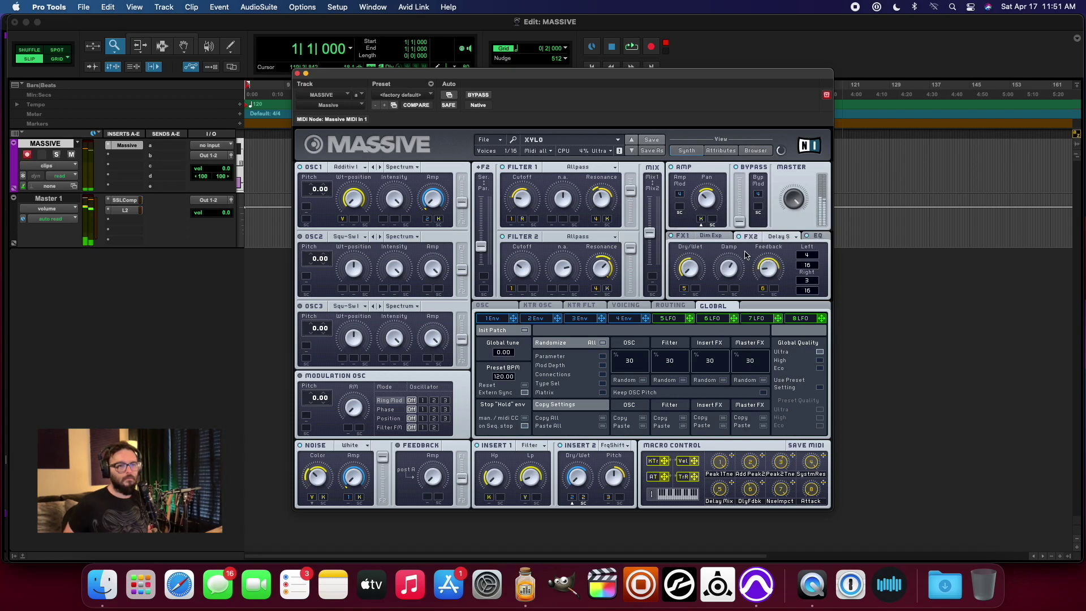
pyautogui.click(789, 236)
pyautogui.click(792, 251)
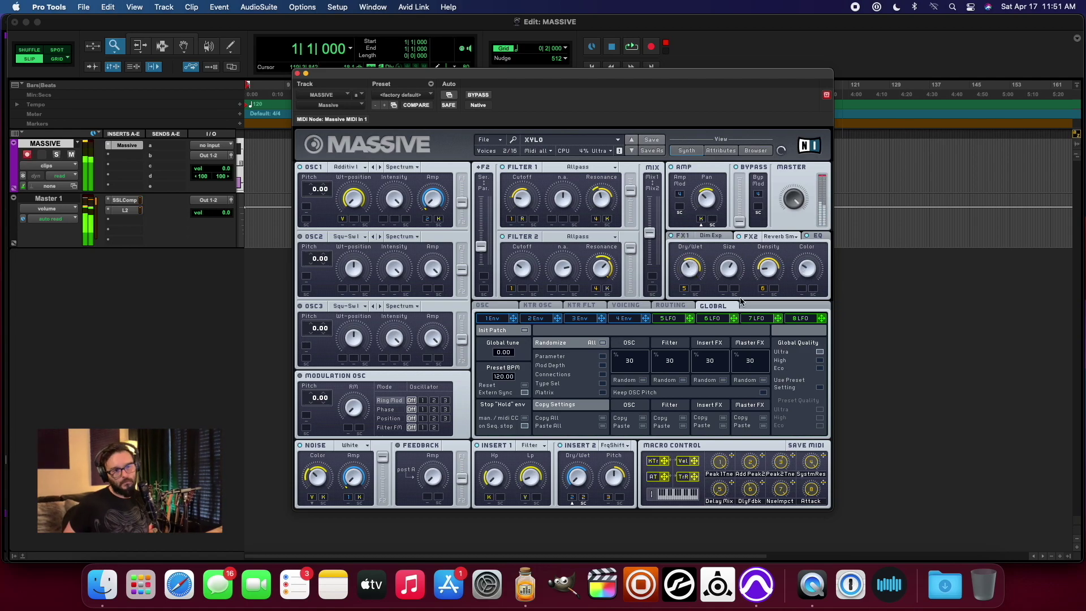
pyautogui.click(791, 238)
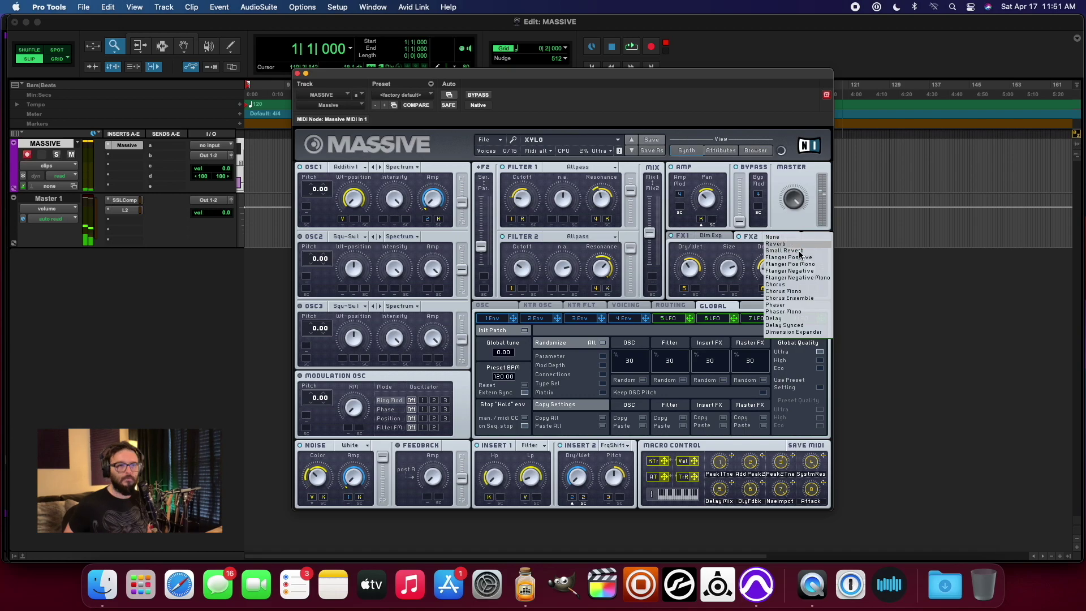
pyautogui.click(788, 245)
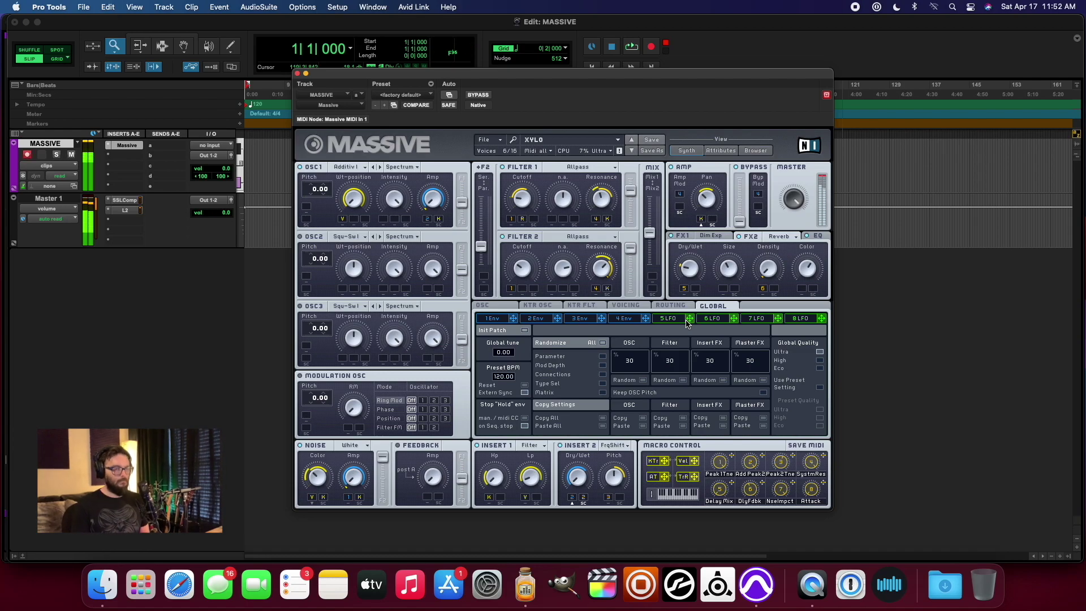
# - Audition the Warm Melancholic preset, and replace it with the Aloe Pluck preset
pyautogui.click(556, 140)
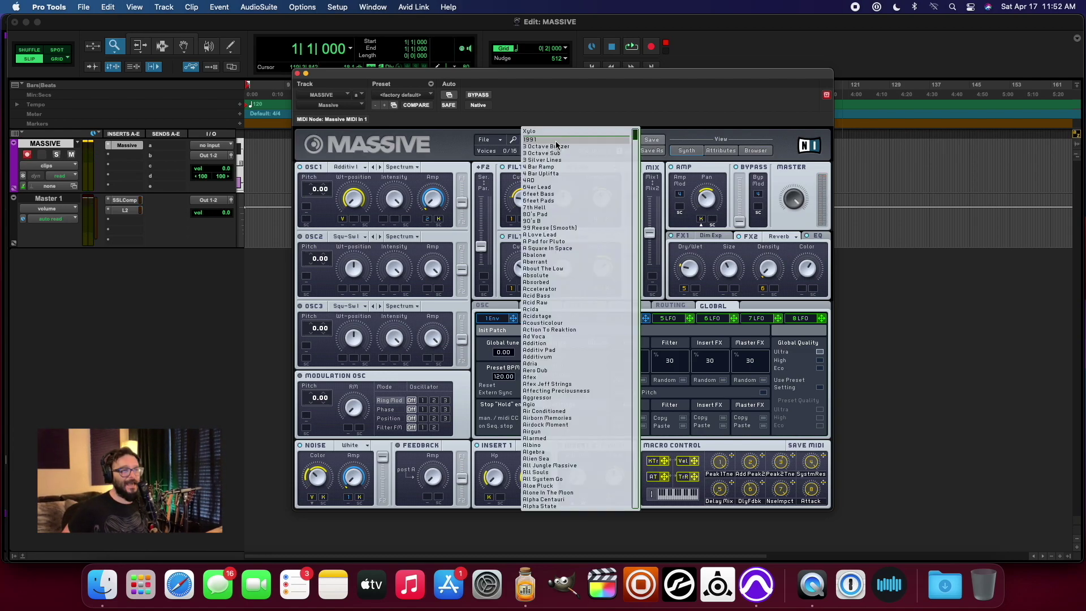
pyautogui.moveTo(636, 146); pyautogui.dragTo(628, 442)
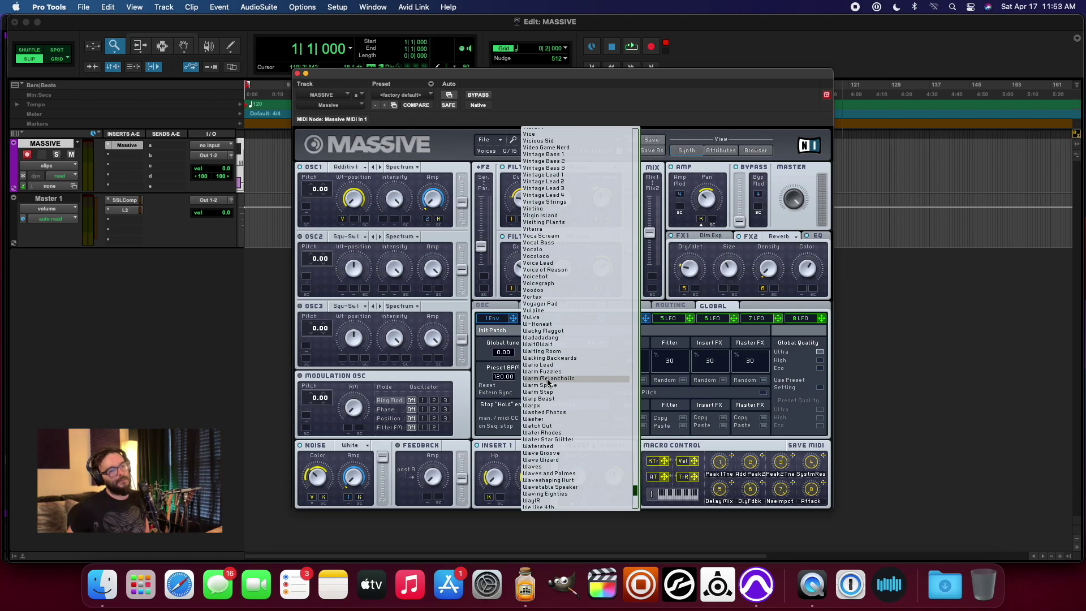
pyautogui.click(548, 380)
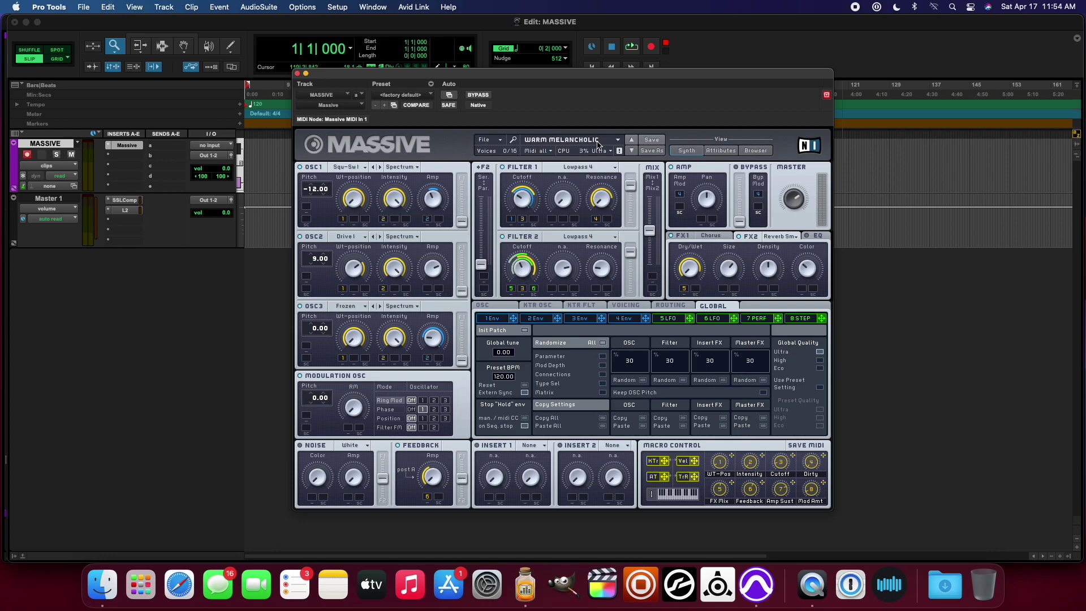
pyautogui.click(599, 142)
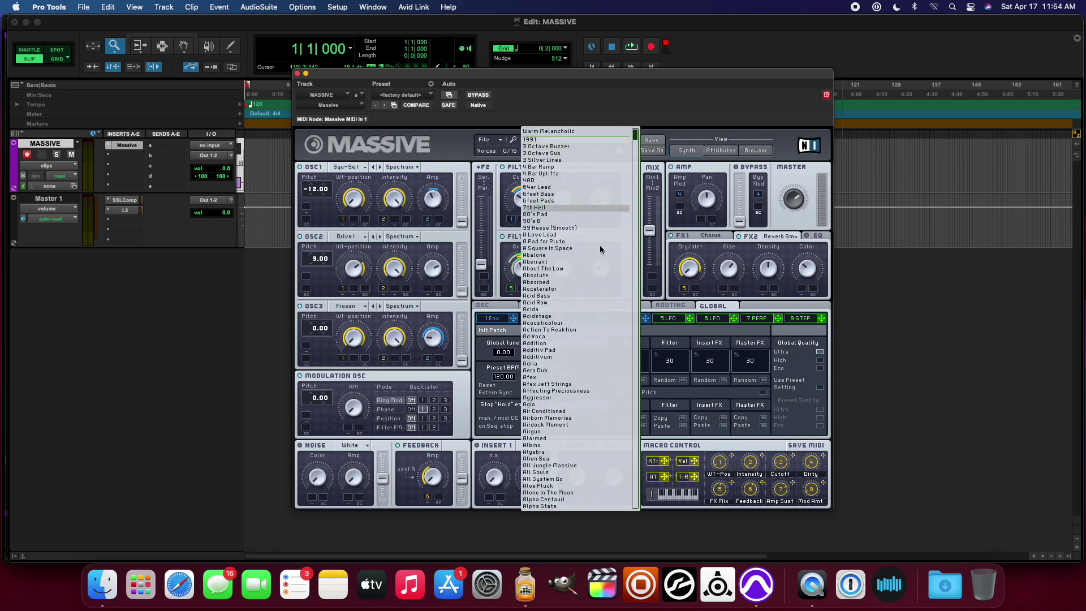
pyautogui.click(555, 485)
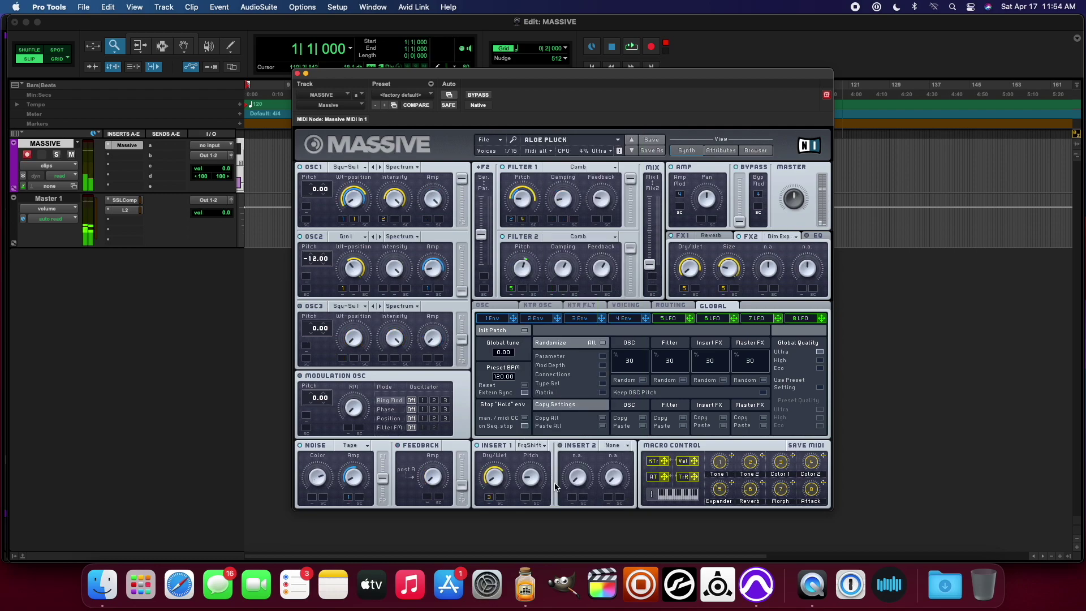